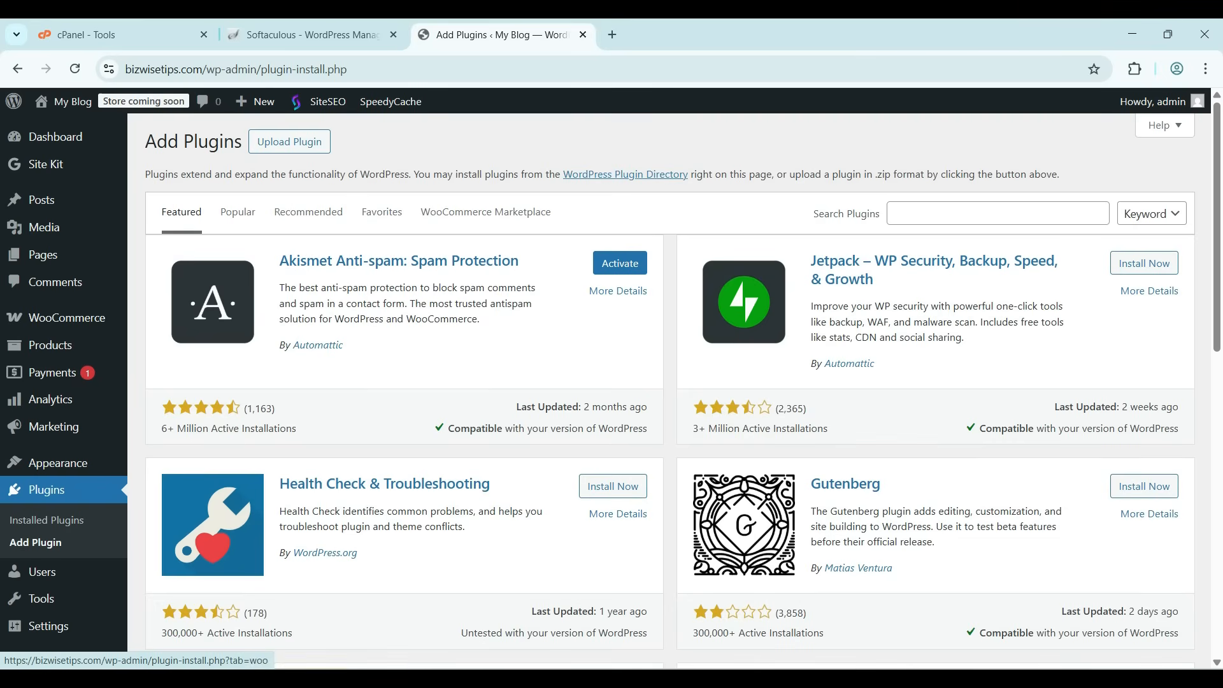
Search the plugin directory for mainwp, then install and activate the MainWP Dashboard plugin
left_click(993, 213)
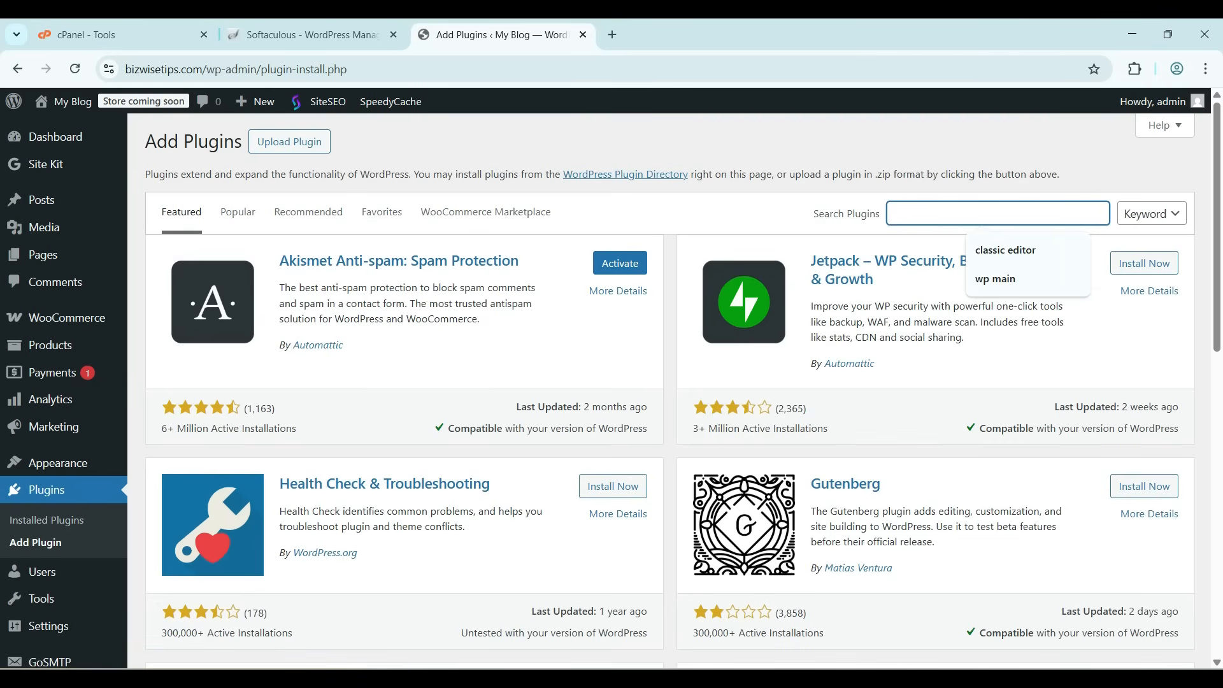
type("mainwp")
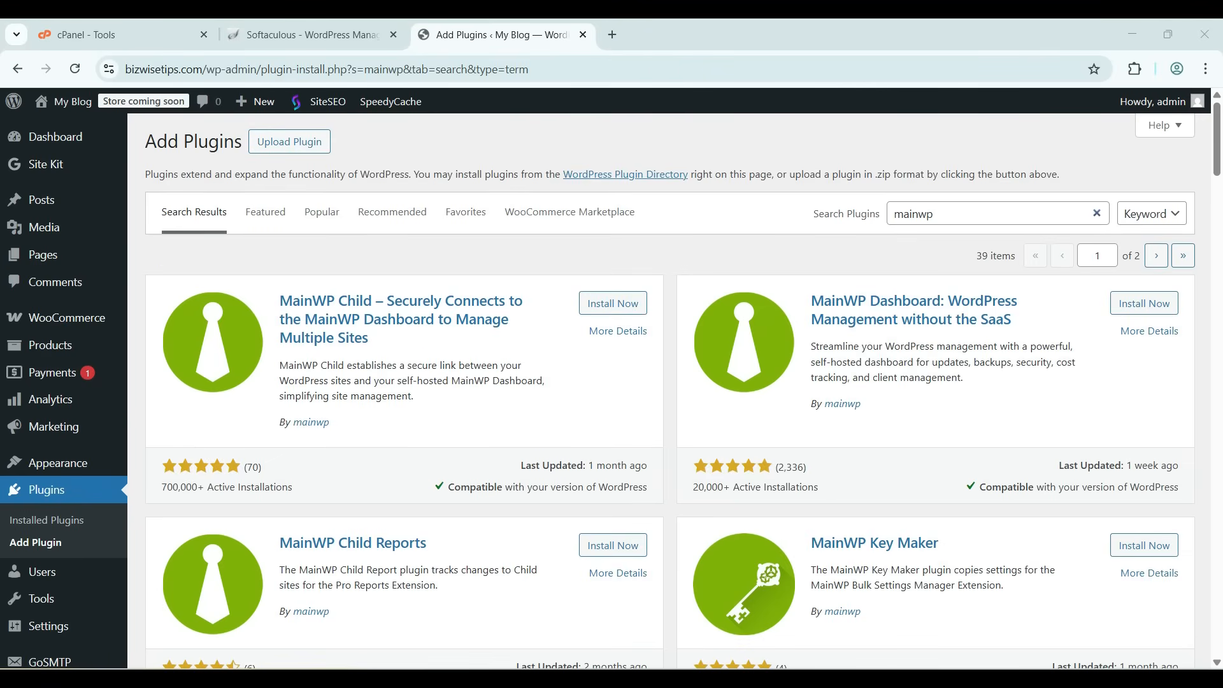
left_click(993, 213)
key("ctrl+a")
left_click(917, 255)
left_click_drag(281, 301, 369, 337)
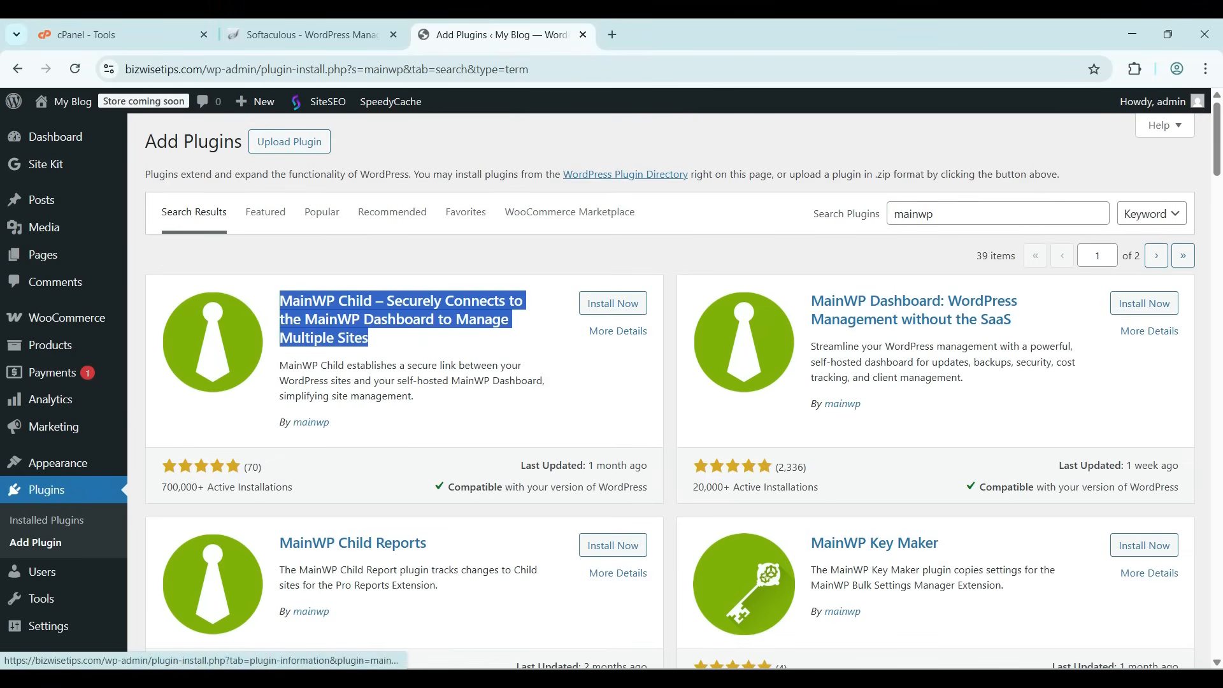
left_click_drag(812, 301, 940, 301)
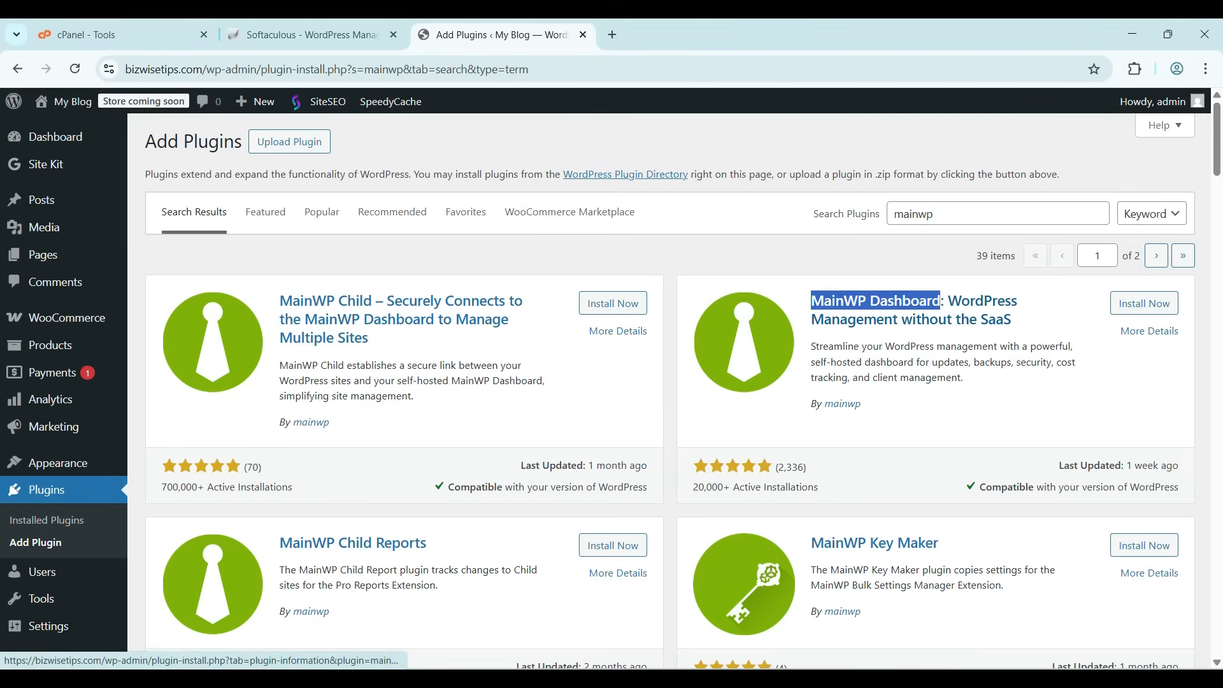
left_click(1143, 303)
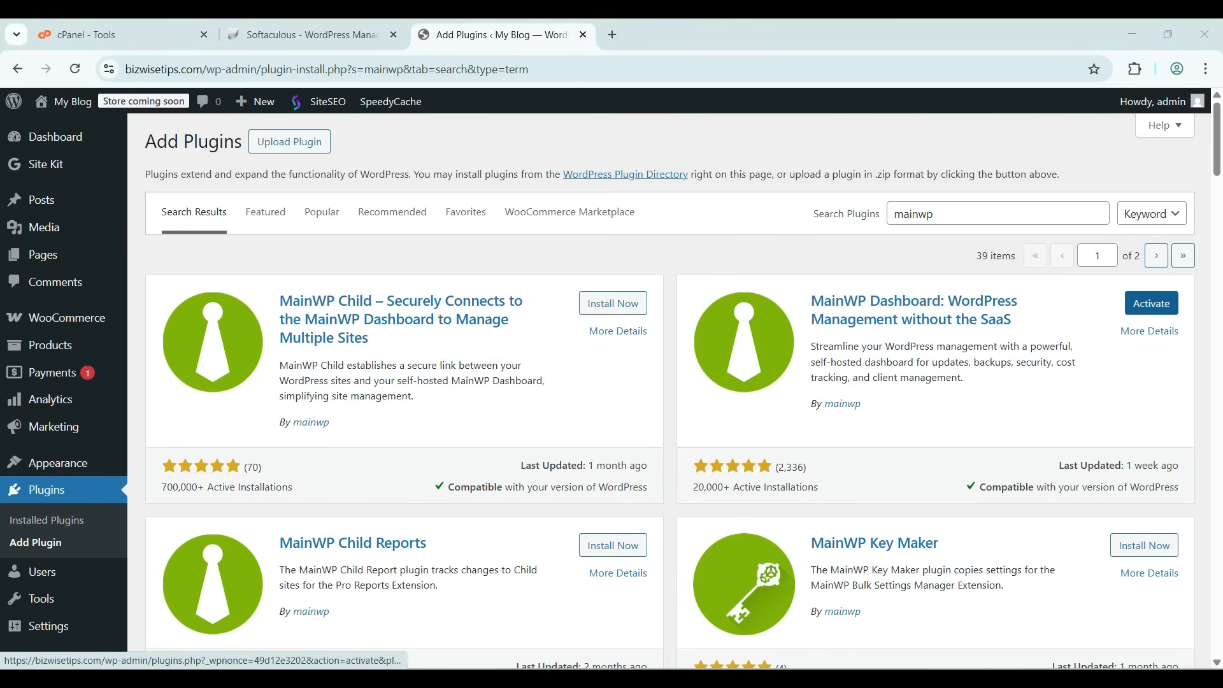
left_click(1150, 303)
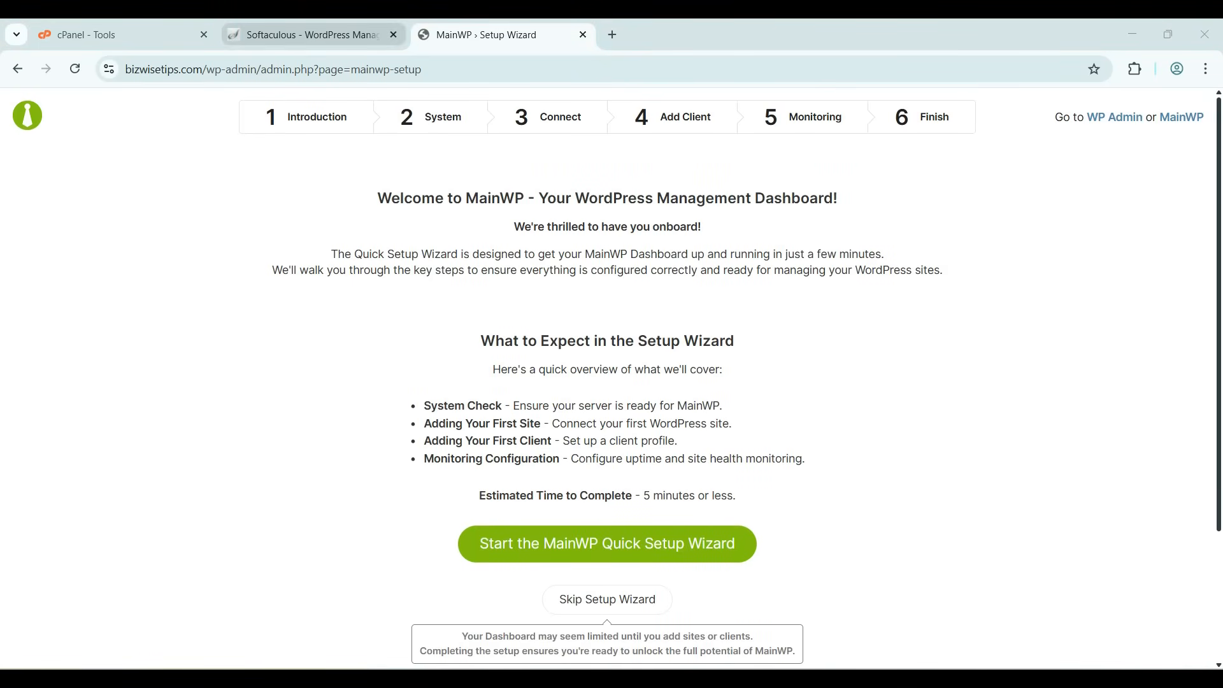
Switch to the Softaculous tab and open the second WordPress installation's admin on the Add Plugins page
left_click(306, 35)
left_click(737, 441)
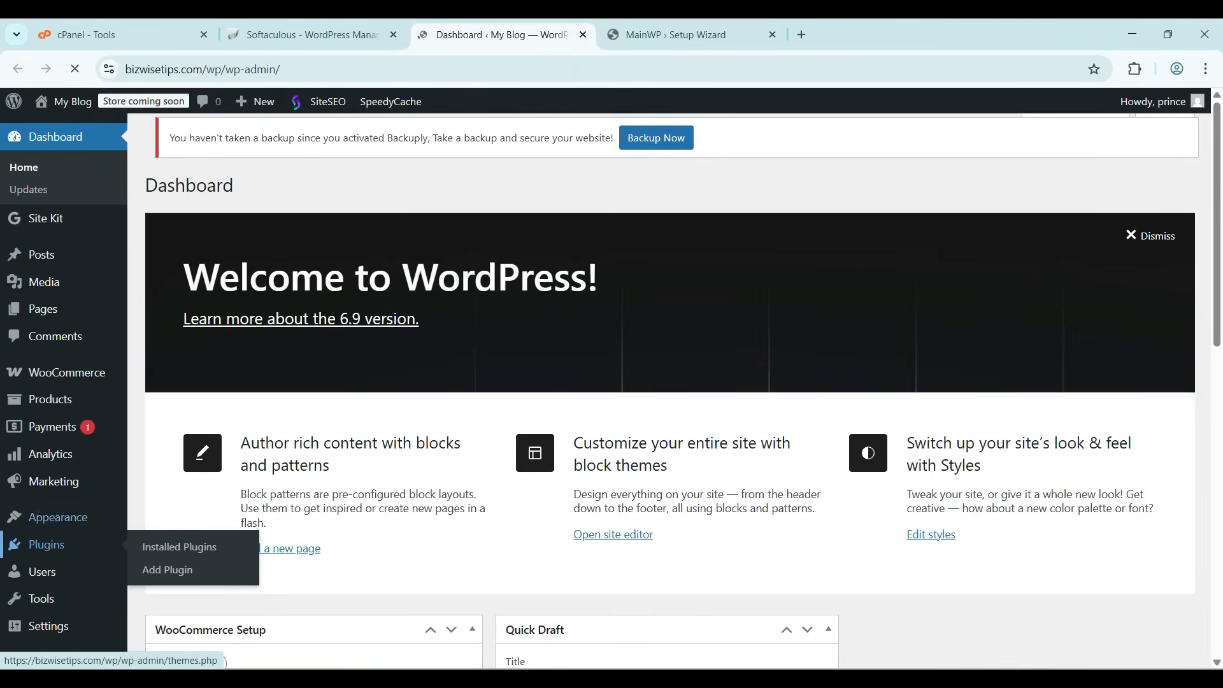
left_click(47, 544)
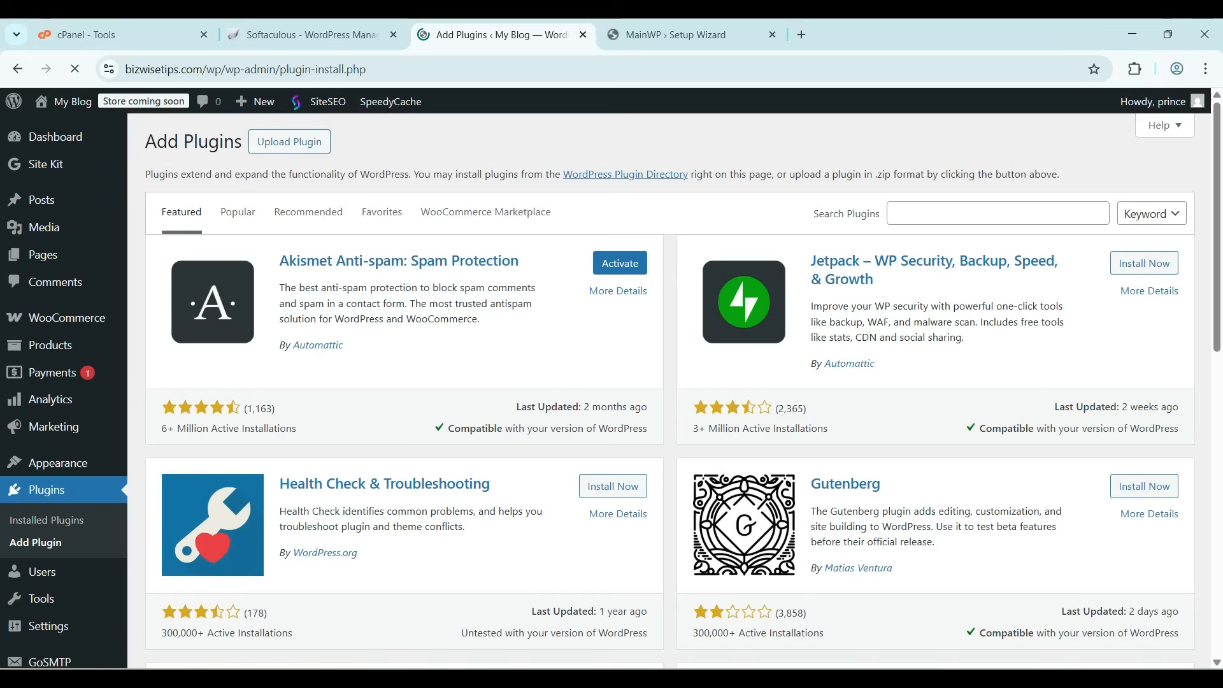
Search for mainwp on the second site, then install and activate the MainWP Child plugin
left_click(997, 213)
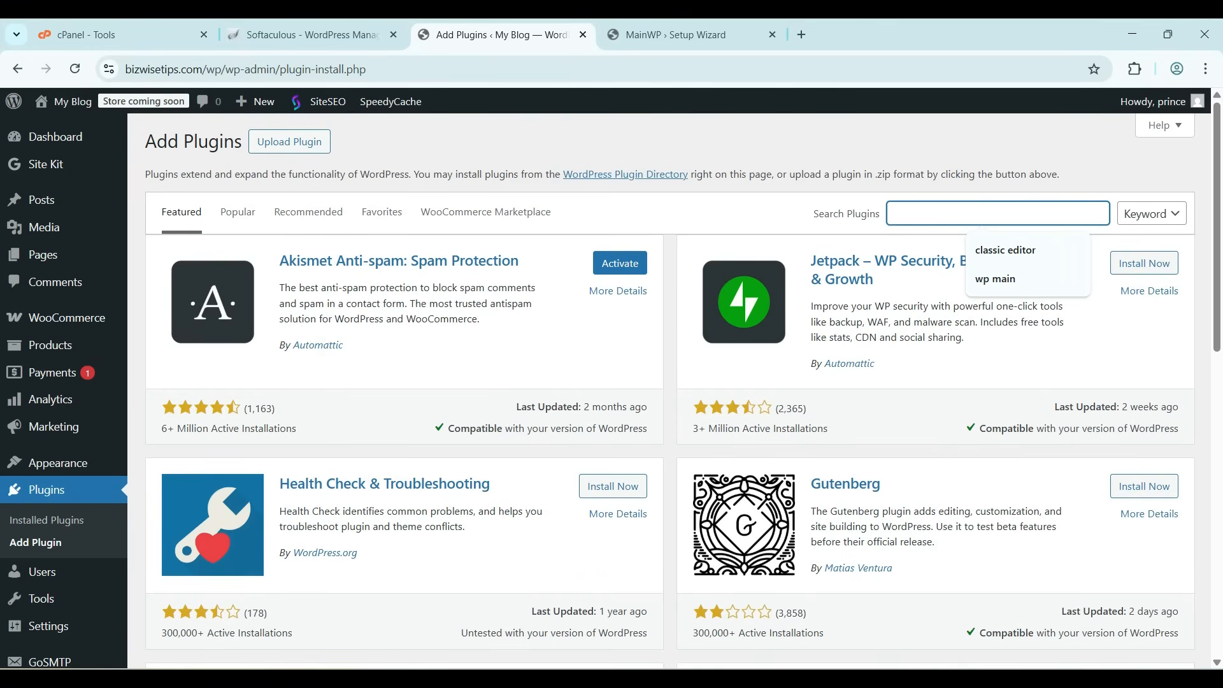
type("mainwp")
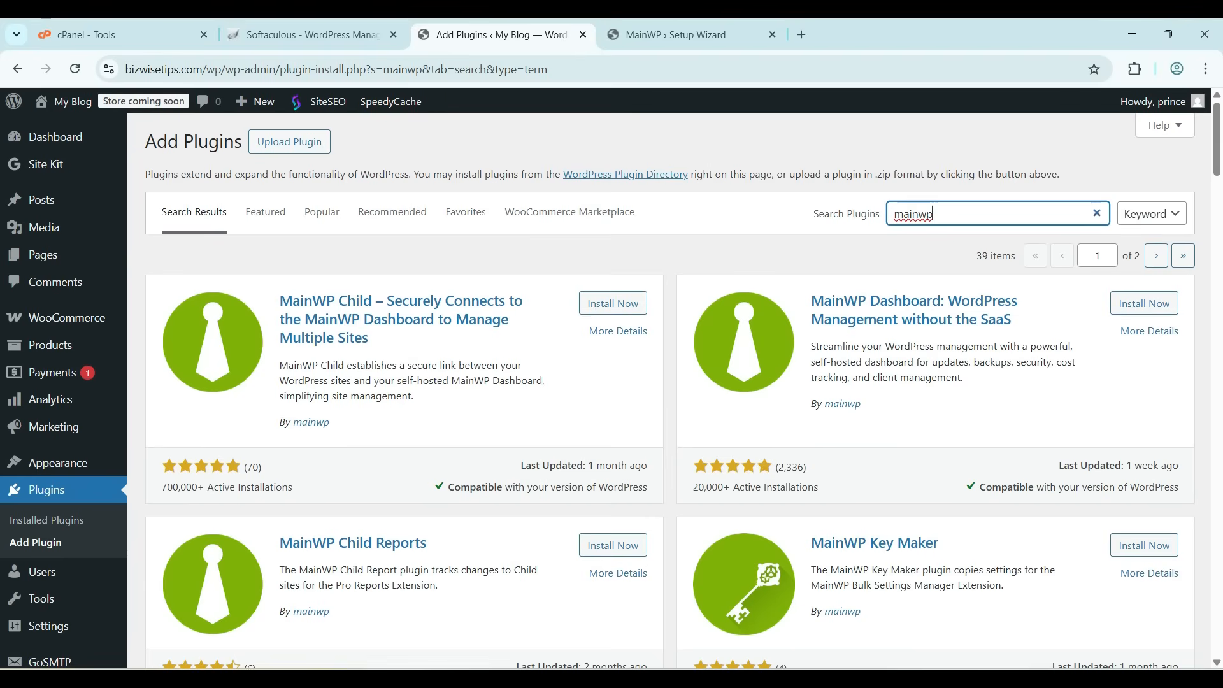
left_click_drag(377, 340, 281, 299)
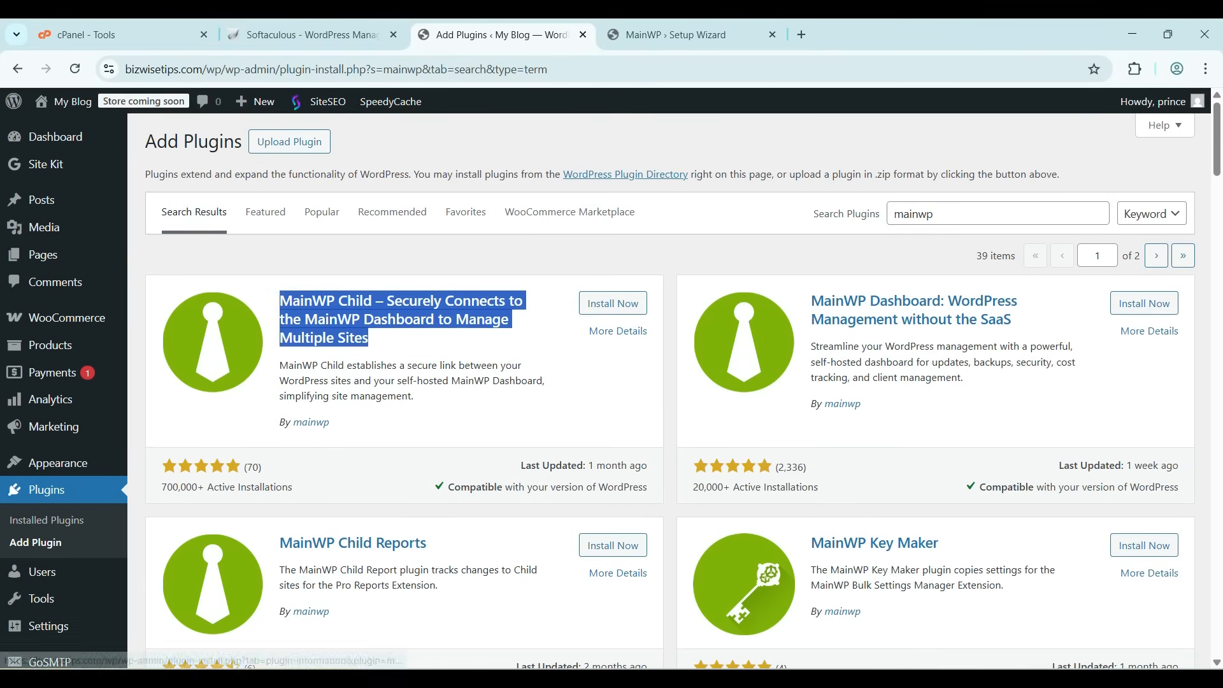
left_click(612, 304)
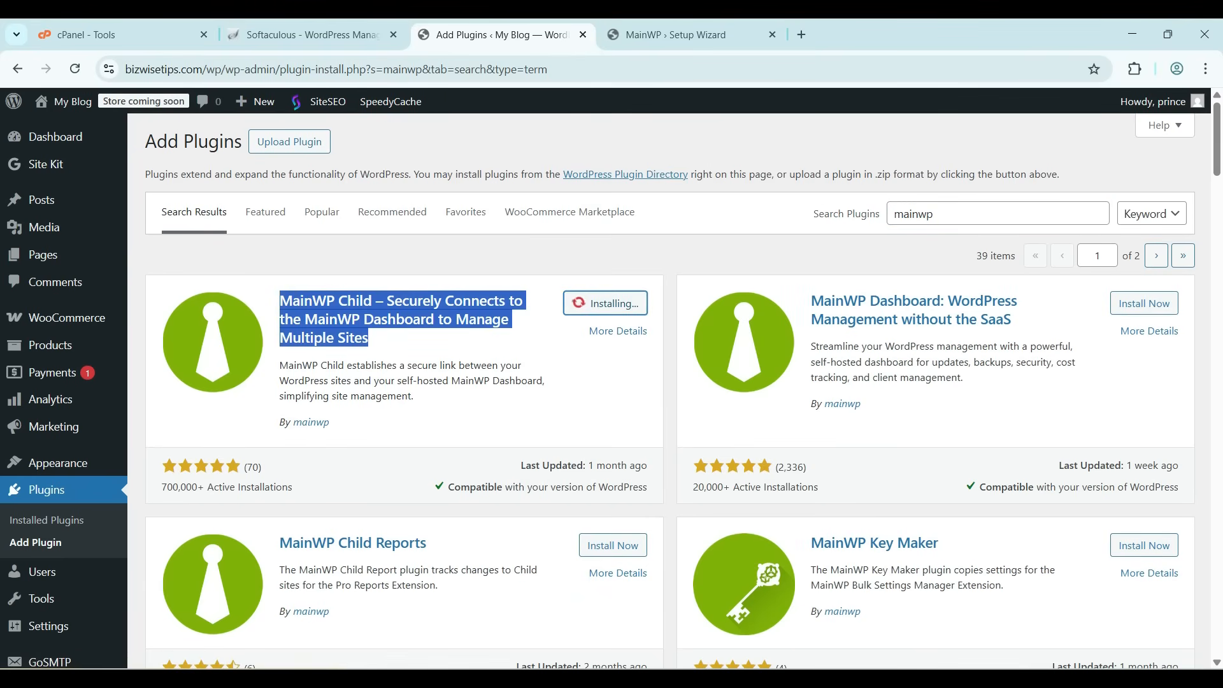
left_click(604, 382)
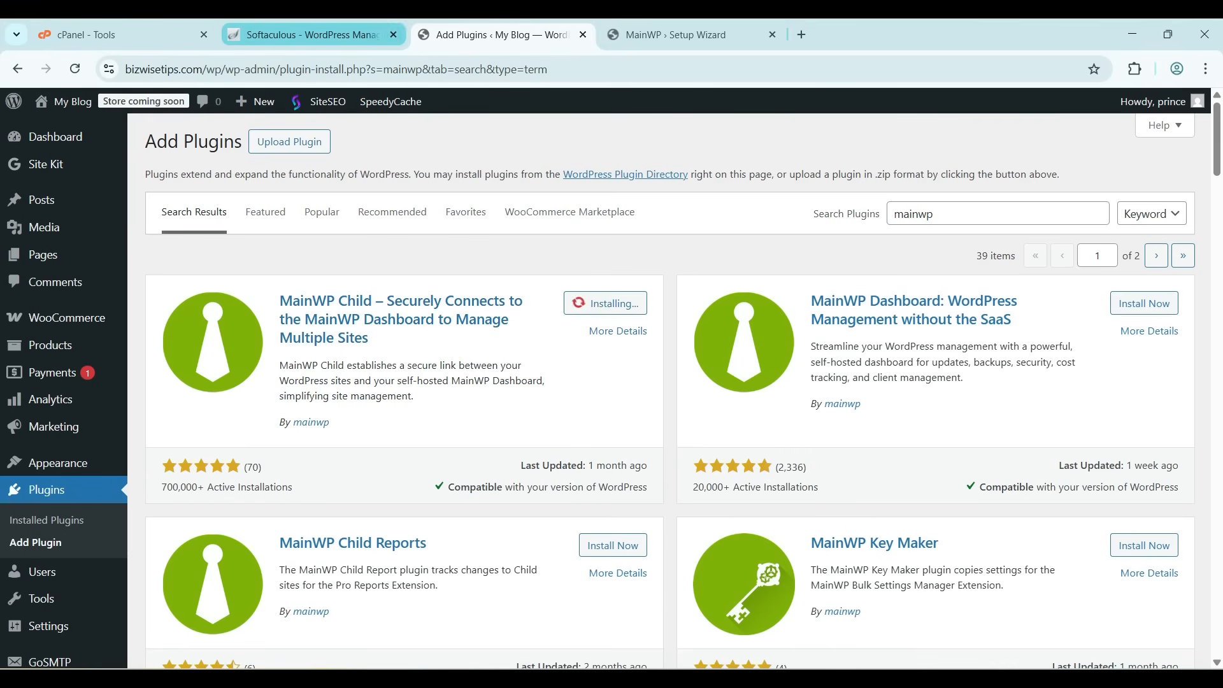
left_click(620, 303)
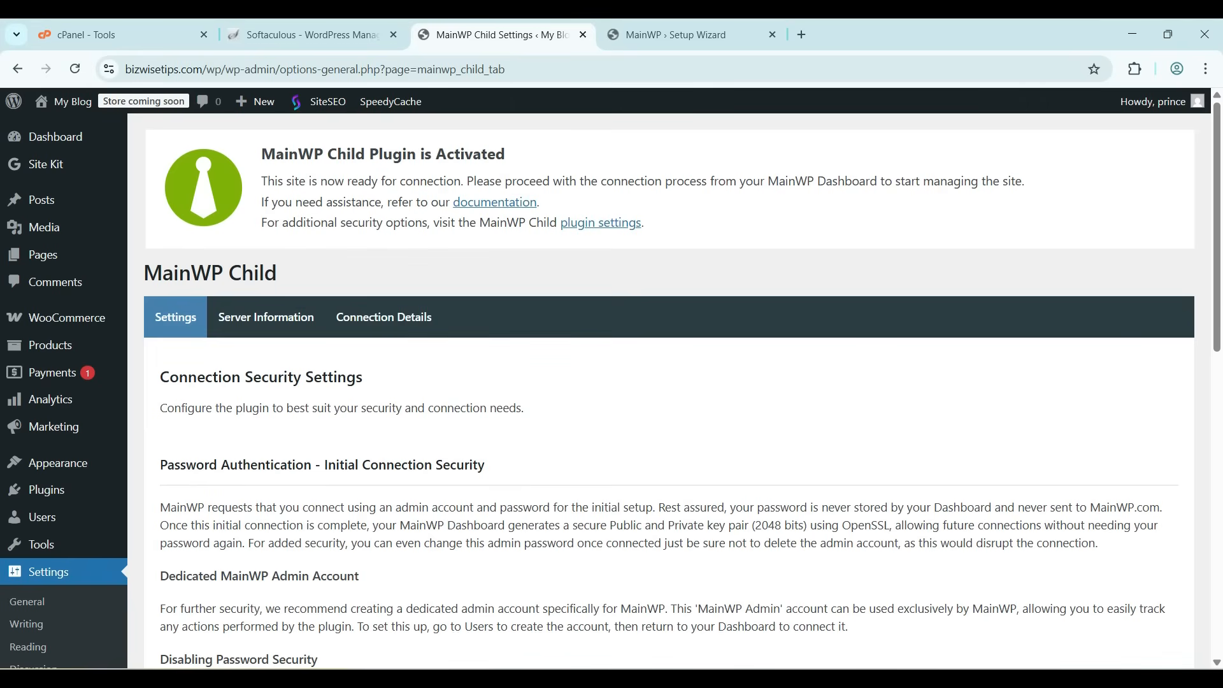
Review the MainWP Child connection security settings, including password authentication, unique security ID and connection timeout
scroll(612, 382, "down", 2)
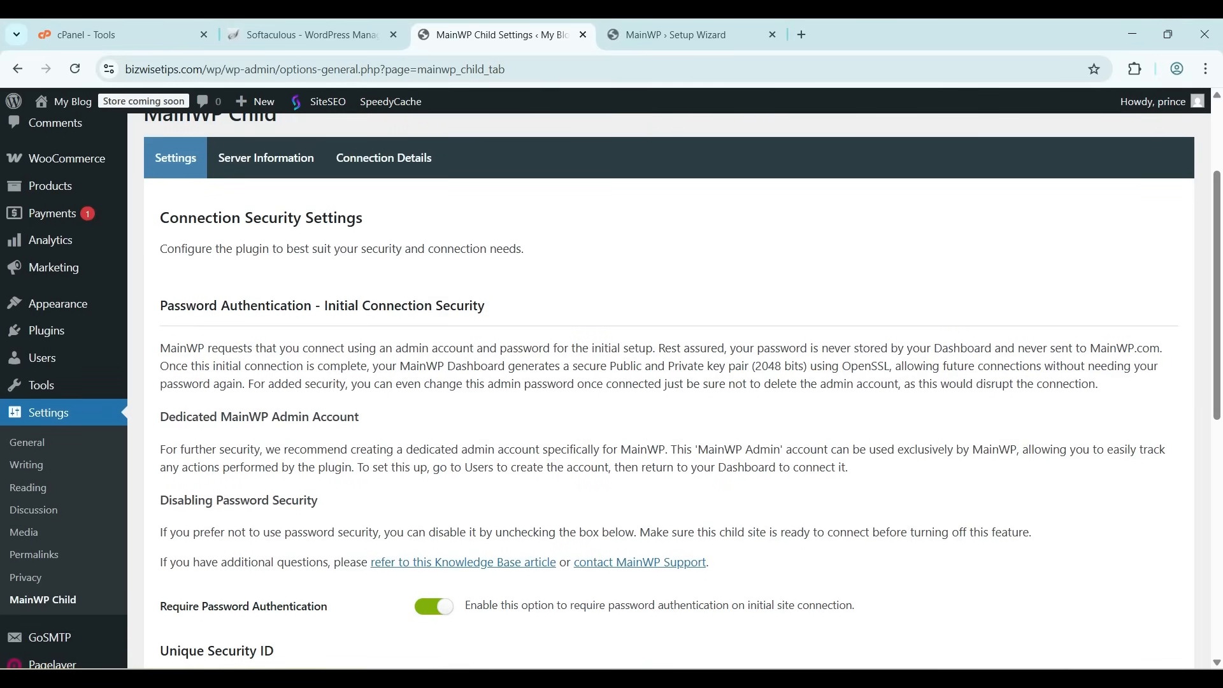
left_click_drag(160, 348, 654, 348)
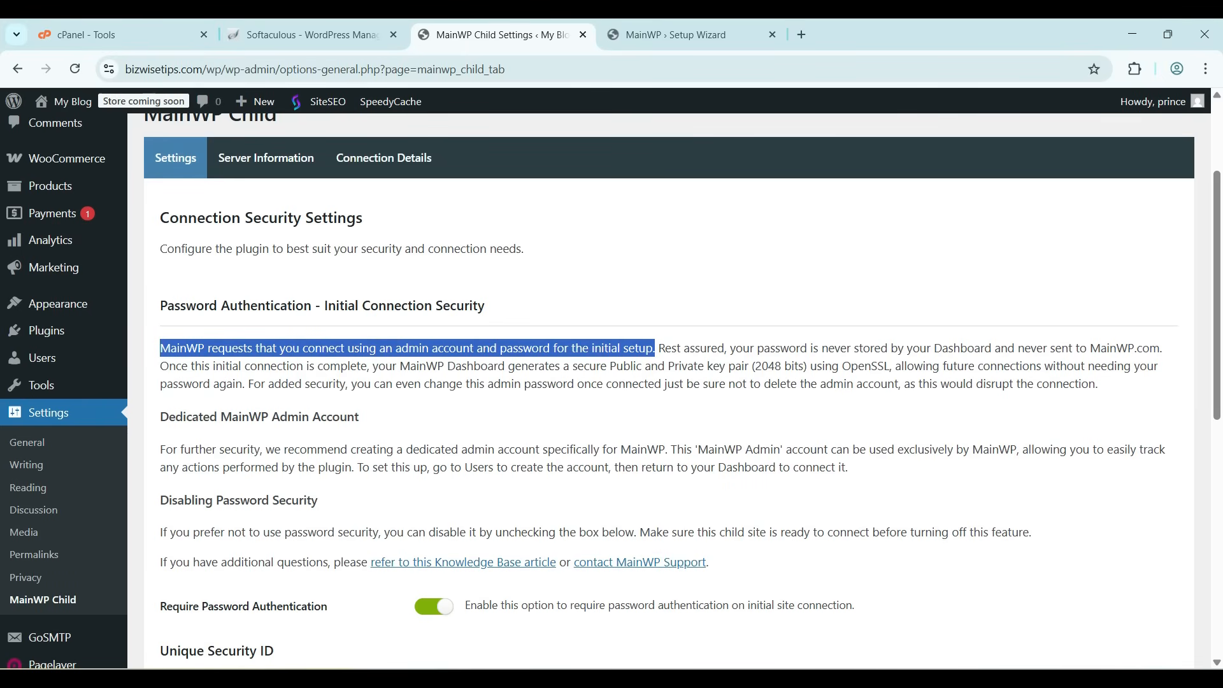
left_click(655, 349)
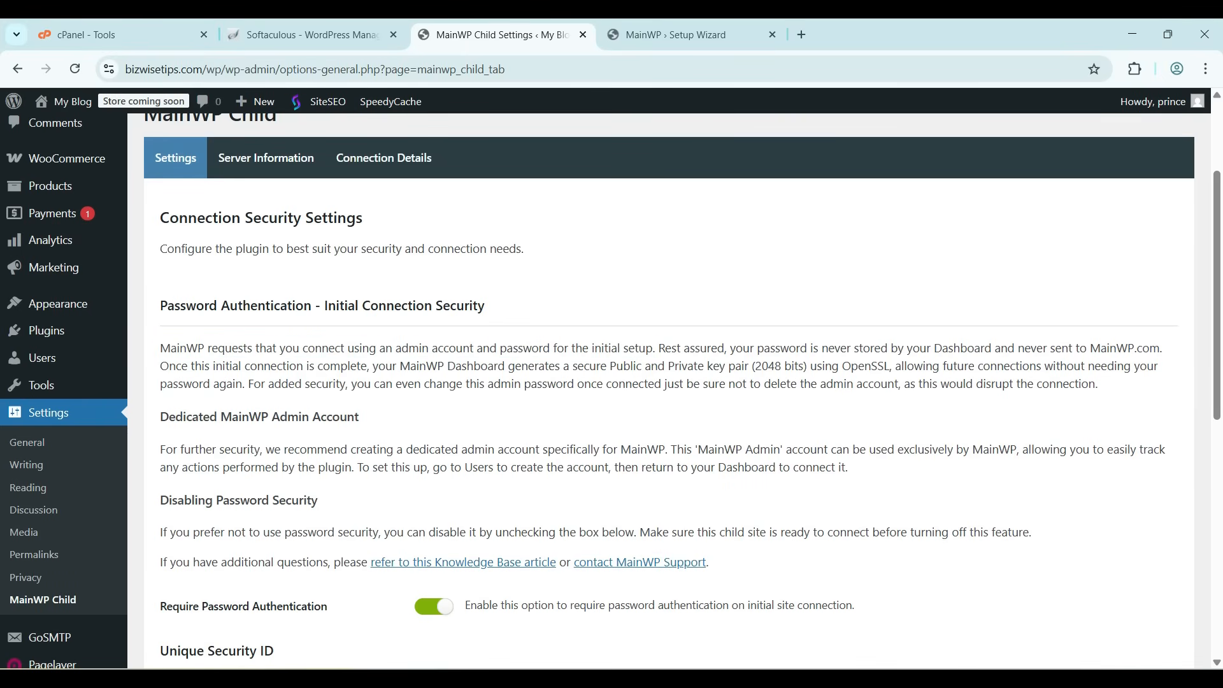
scroll(610, 390, "down", 5)
scroll(668, 391, "down", 1)
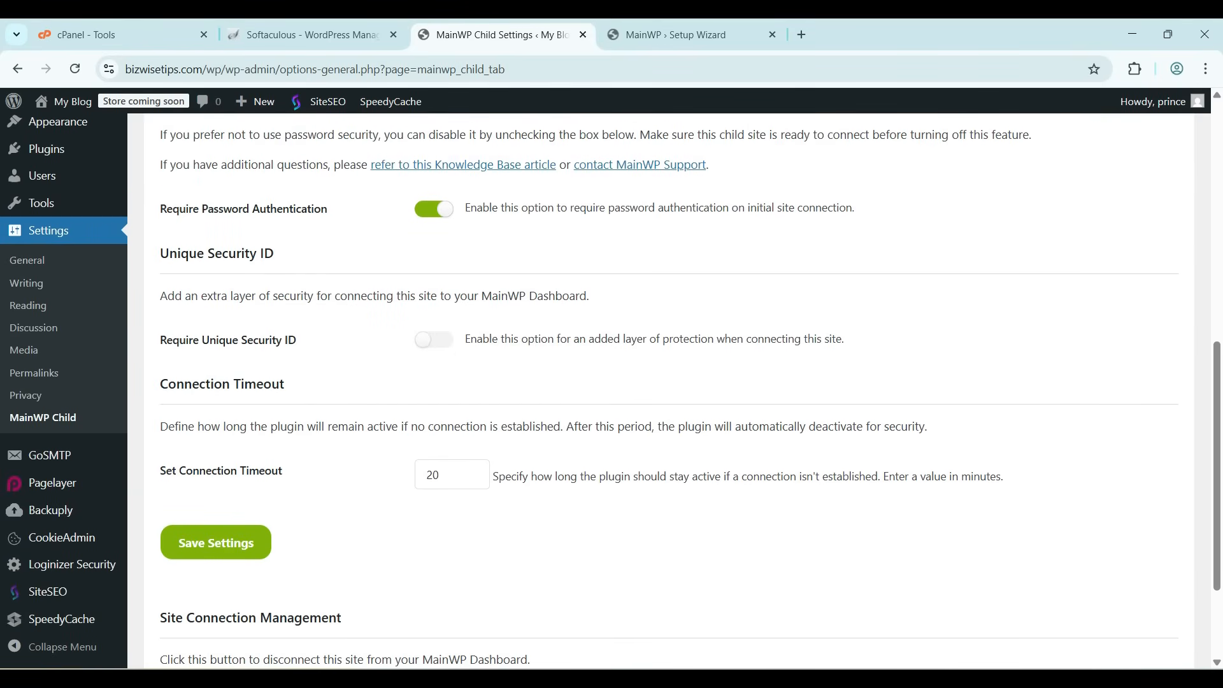
scroll(668, 391, "up", 1)
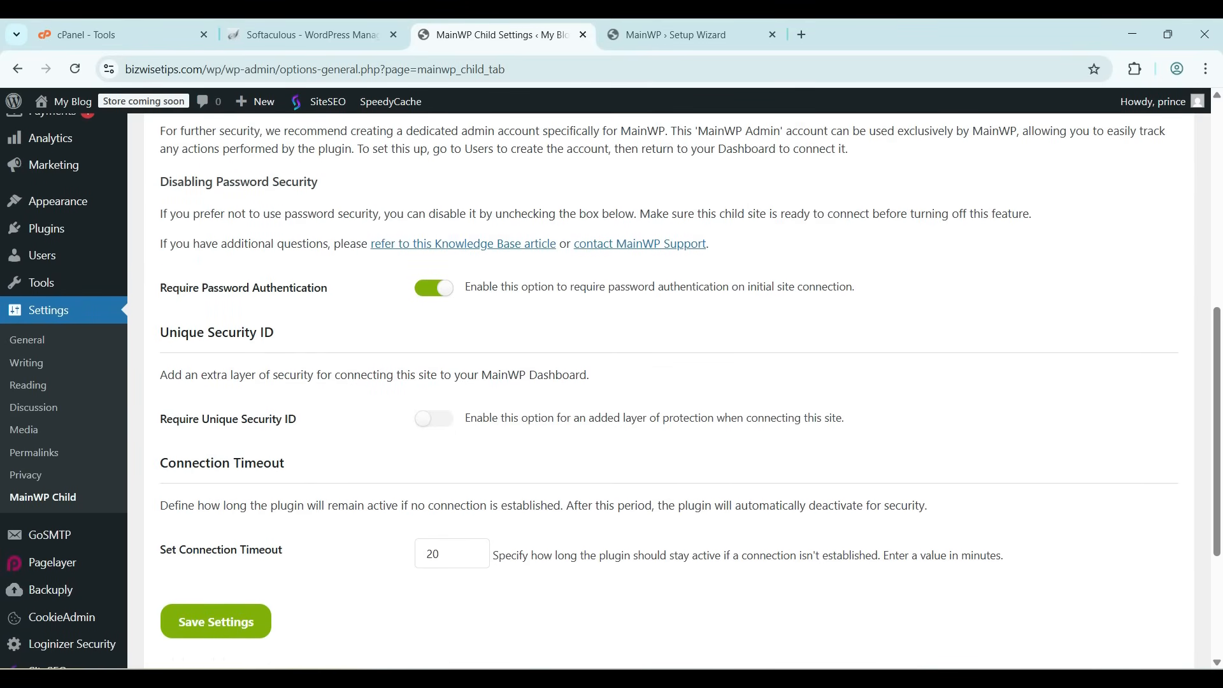
left_click_drag(160, 375, 579, 374)
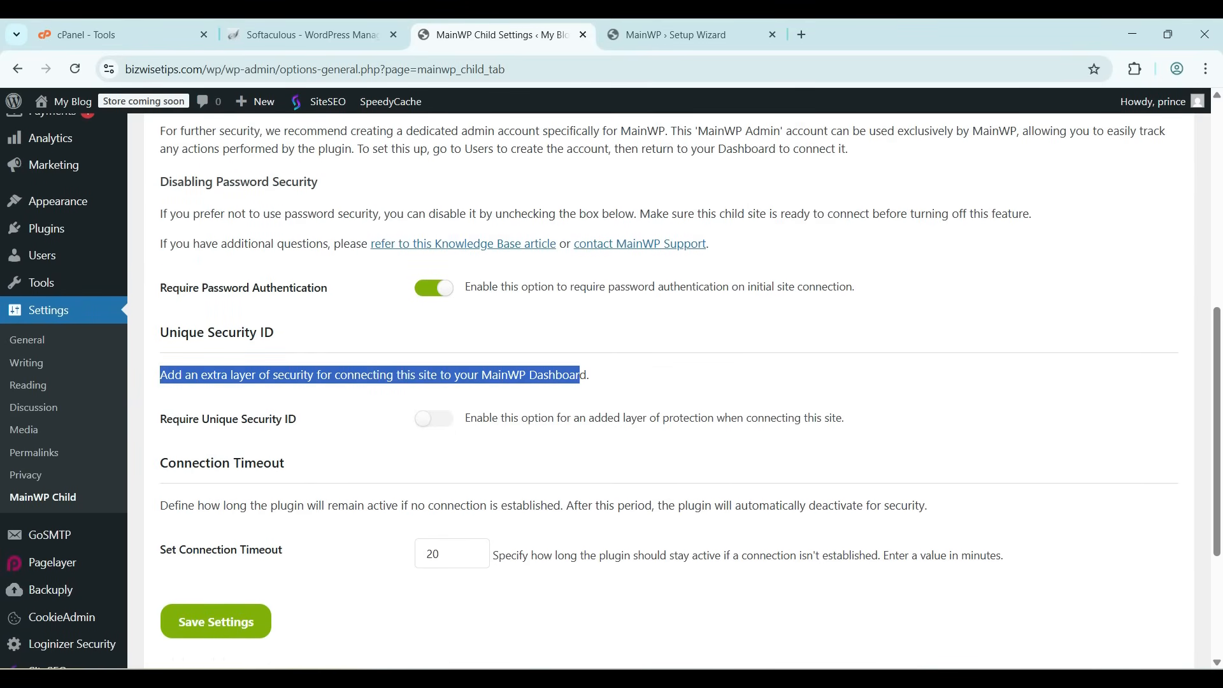
left_click_drag(160, 332, 274, 332)
left_click(280, 332)
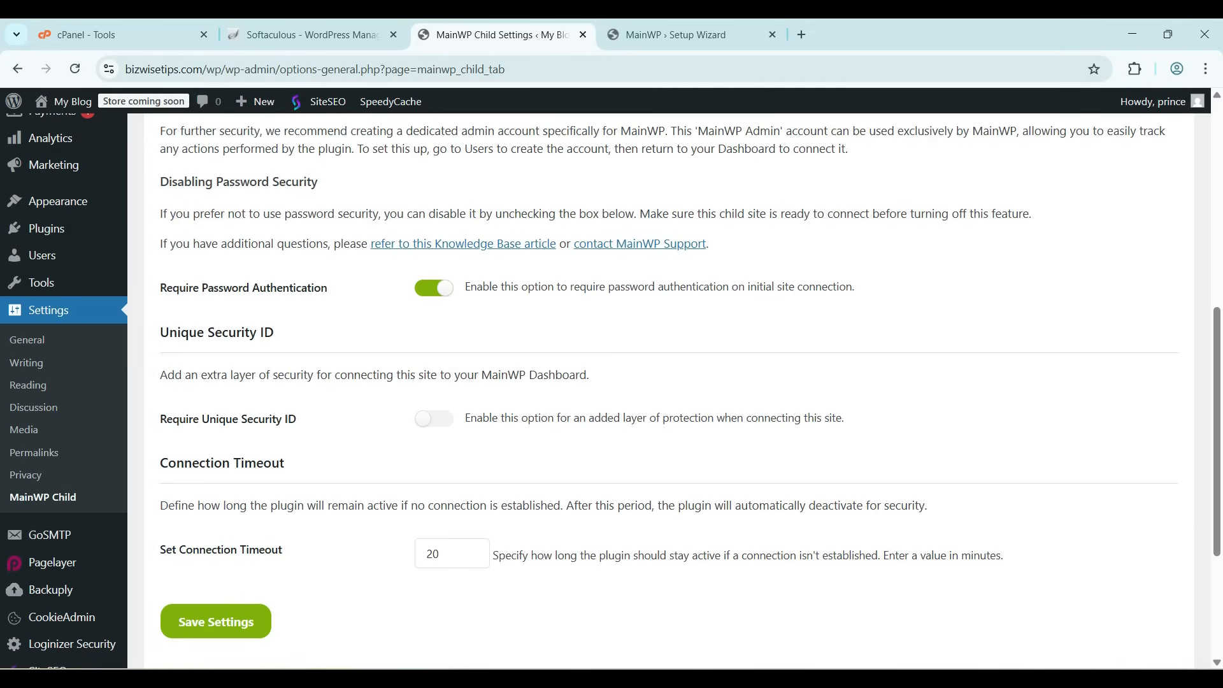
left_click(433, 418)
left_click(434, 418)
scroll(433, 418, "down", 2)
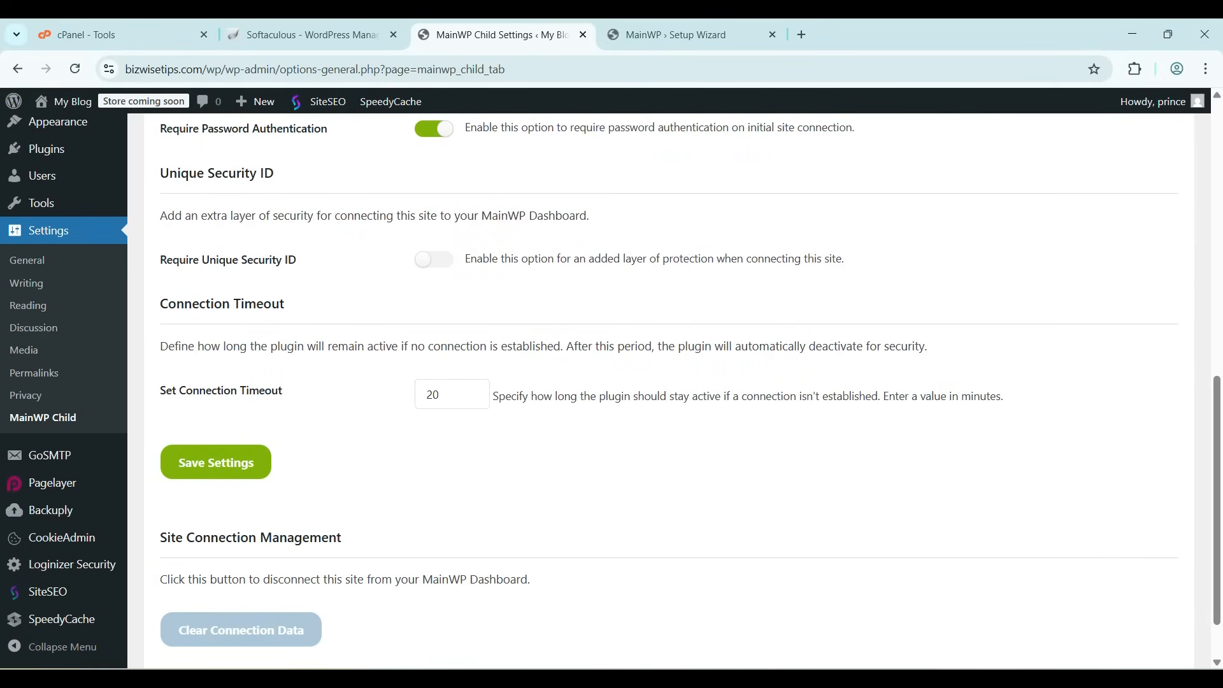
scroll(668, 382, "down", 2)
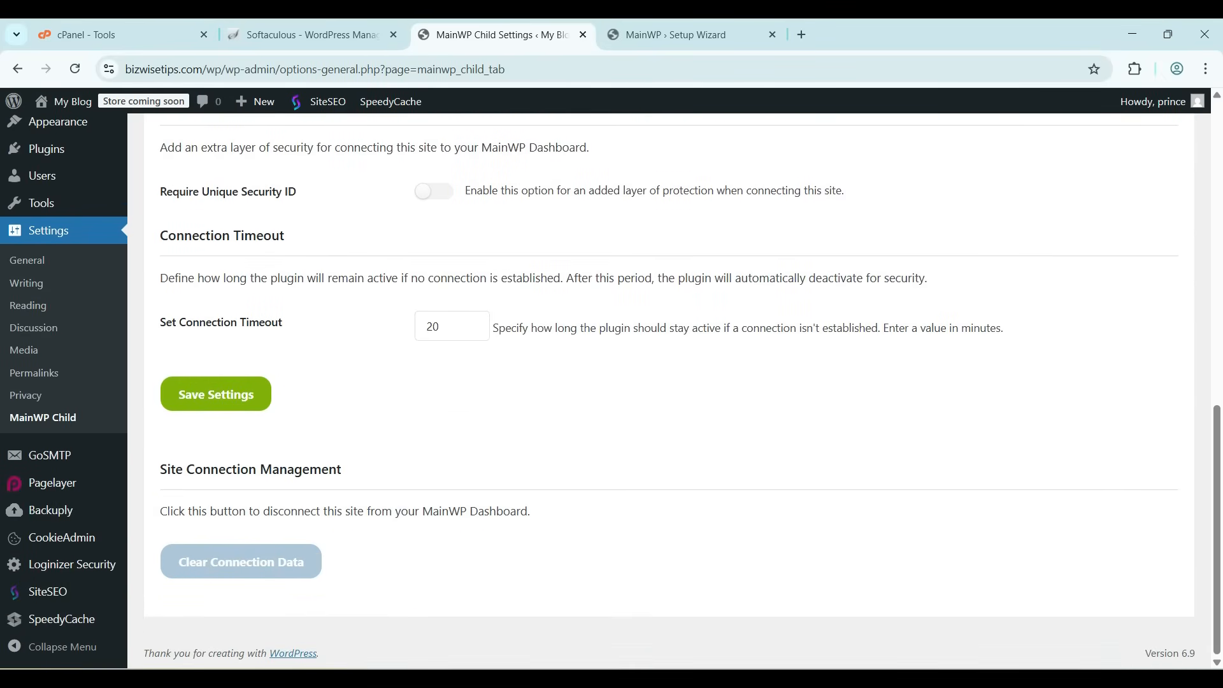
scroll(669, 383, "up", 15)
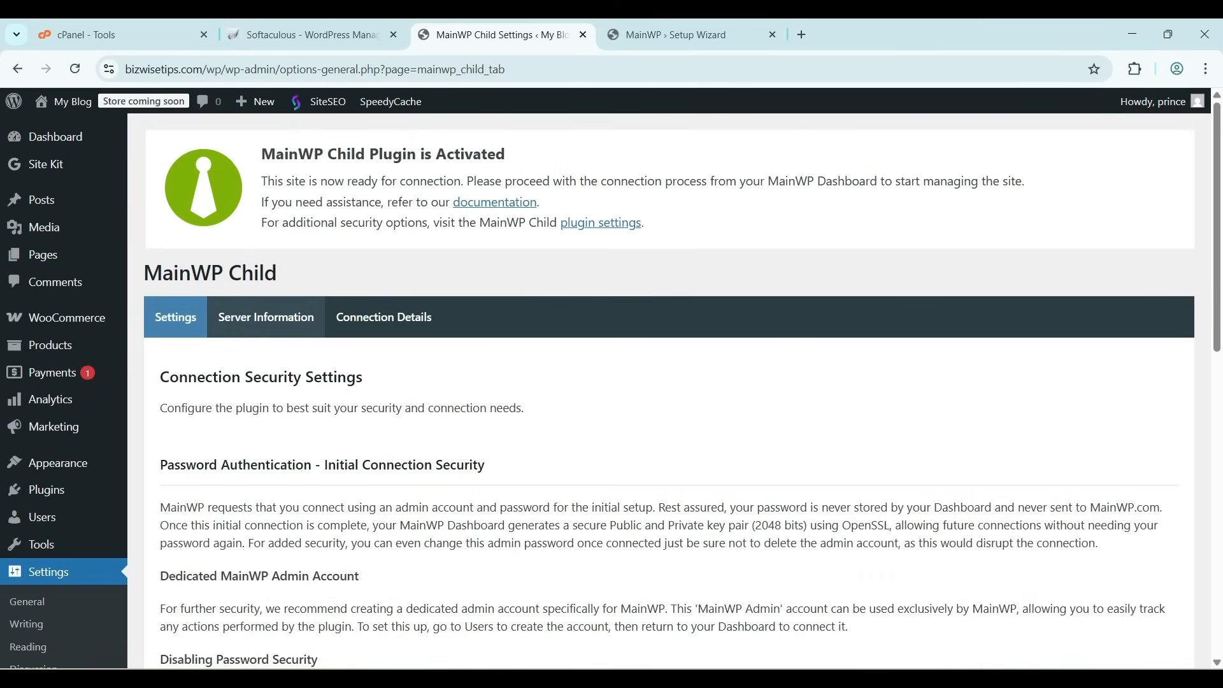
Review the MainWP Child server information and connection details tabs
left_click(266, 317)
scroll(266, 317, "down", 3)
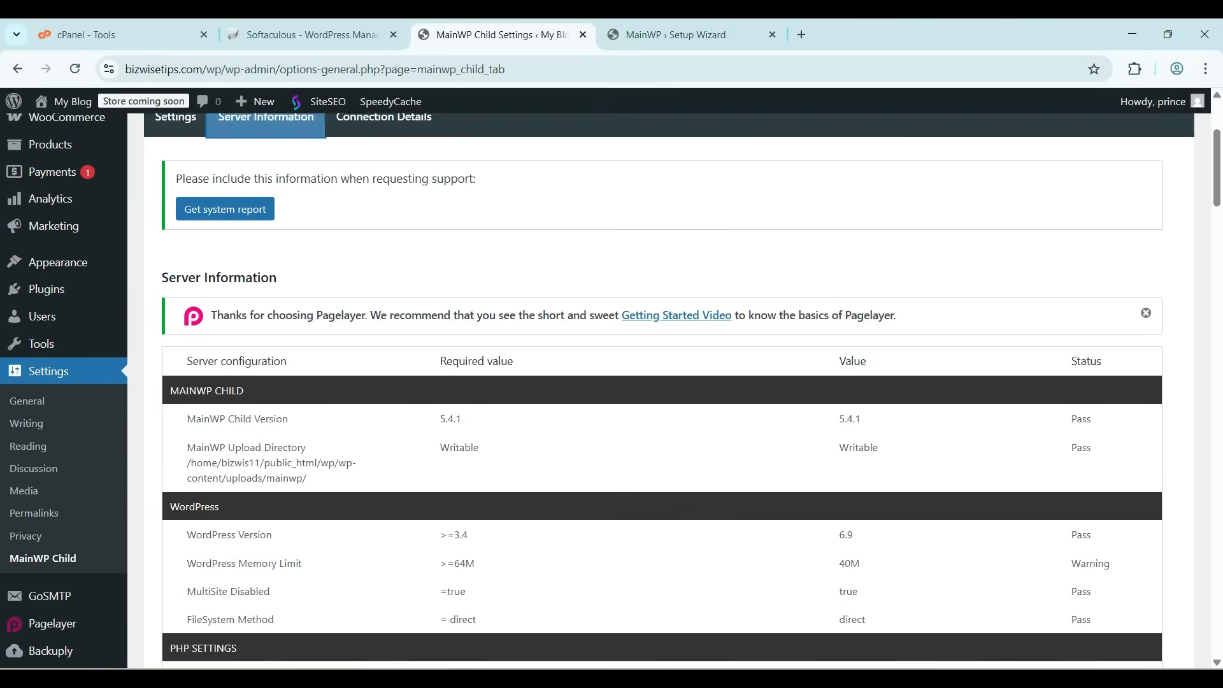
scroll(668, 382, "down", 3)
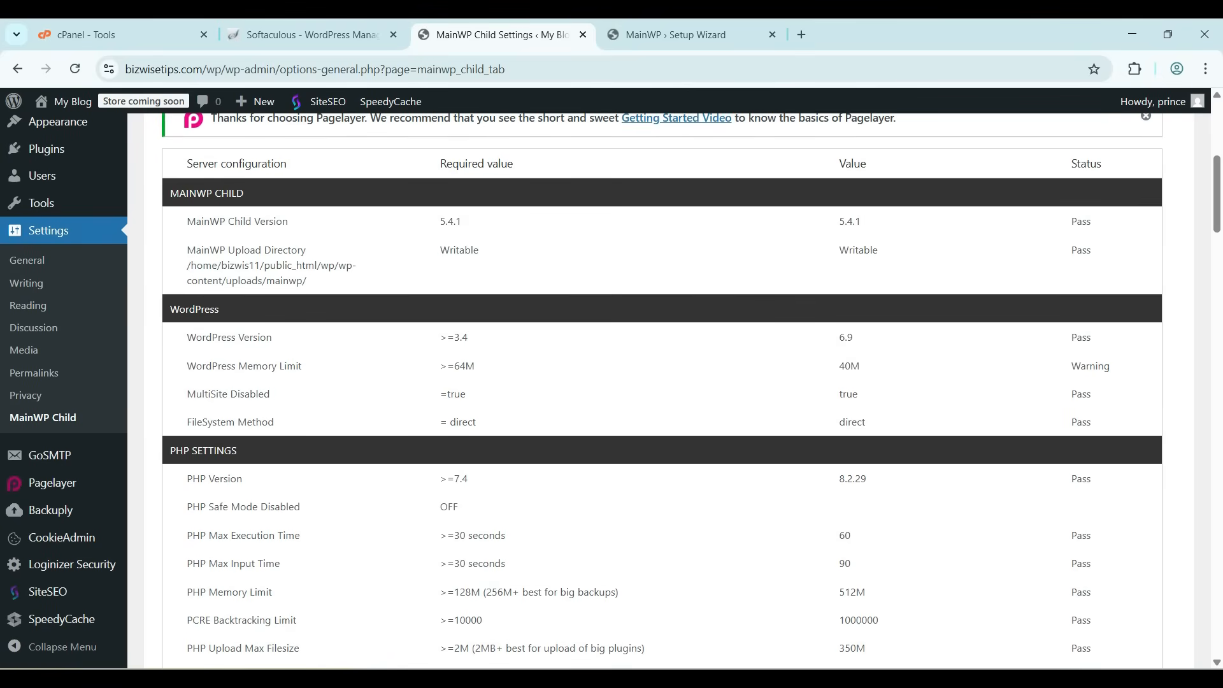
scroll(668, 382, "down", 6)
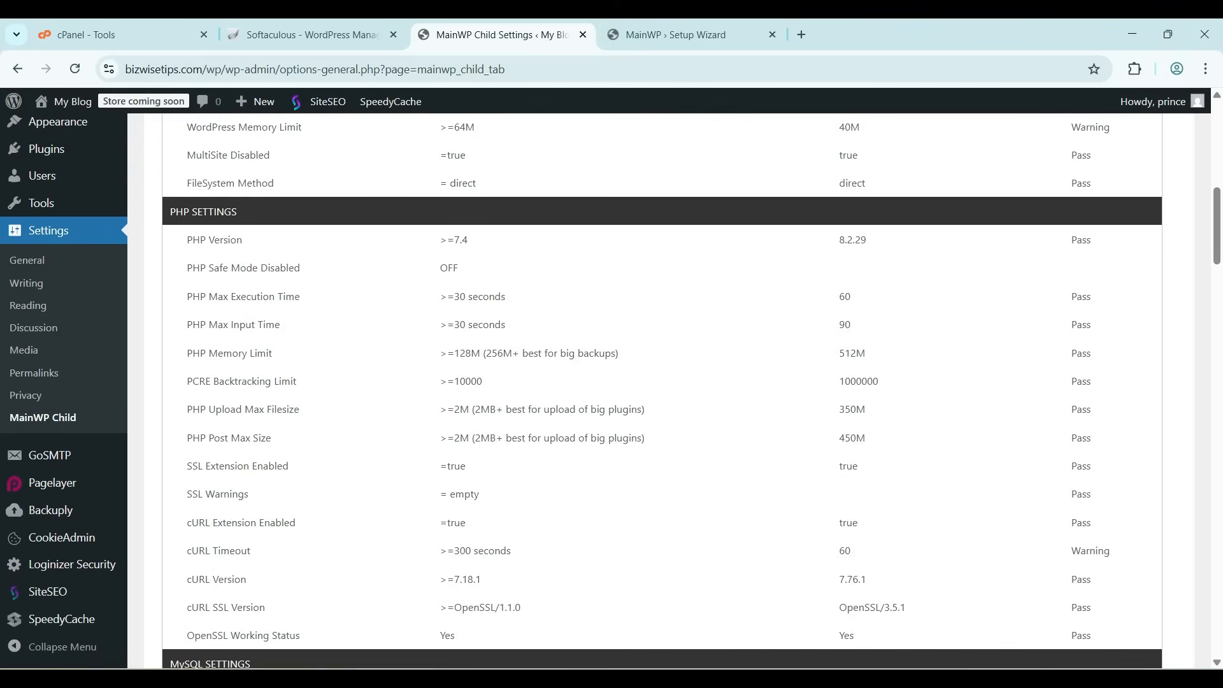
scroll(668, 383, "down", 14)
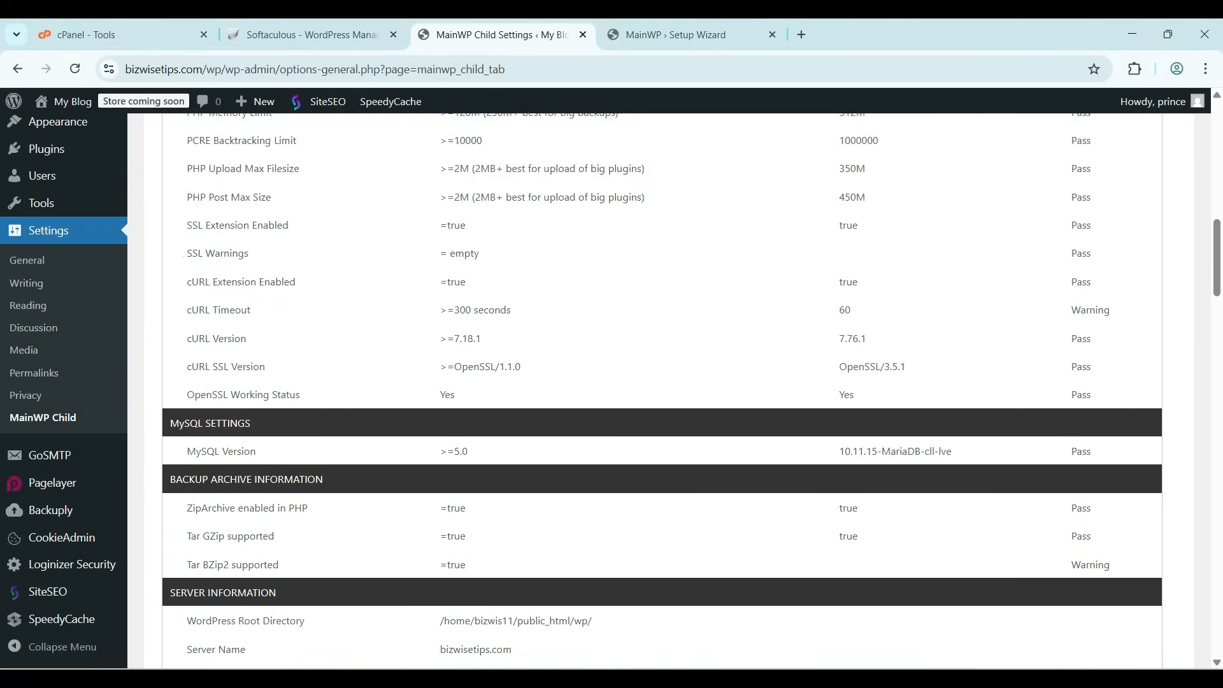
scroll(669, 382, "down", 7)
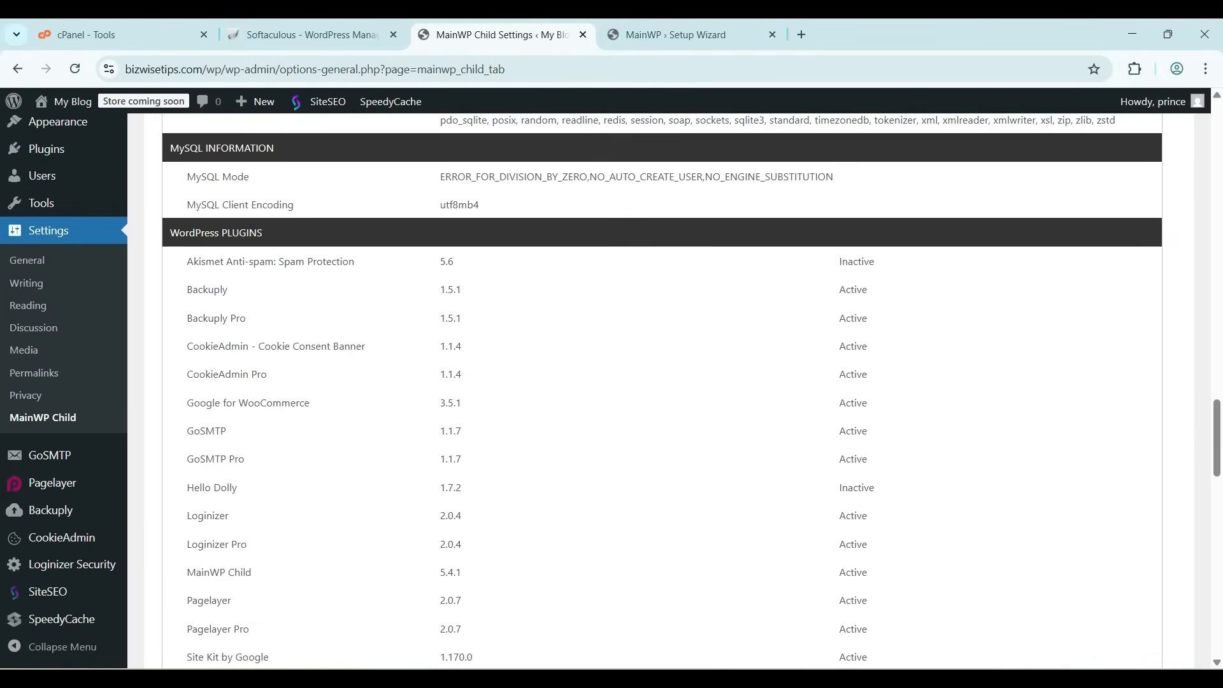
scroll(669, 382, "up", 20)
scroll(668, 382, "up", 14)
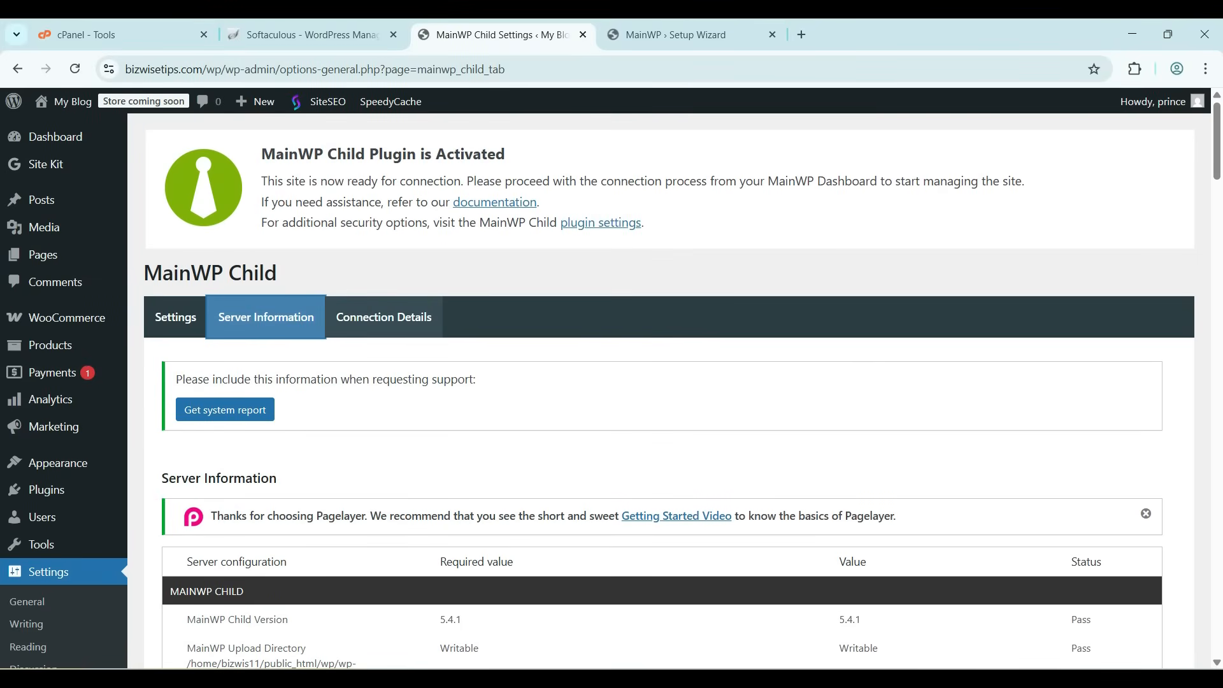
left_click(384, 317)
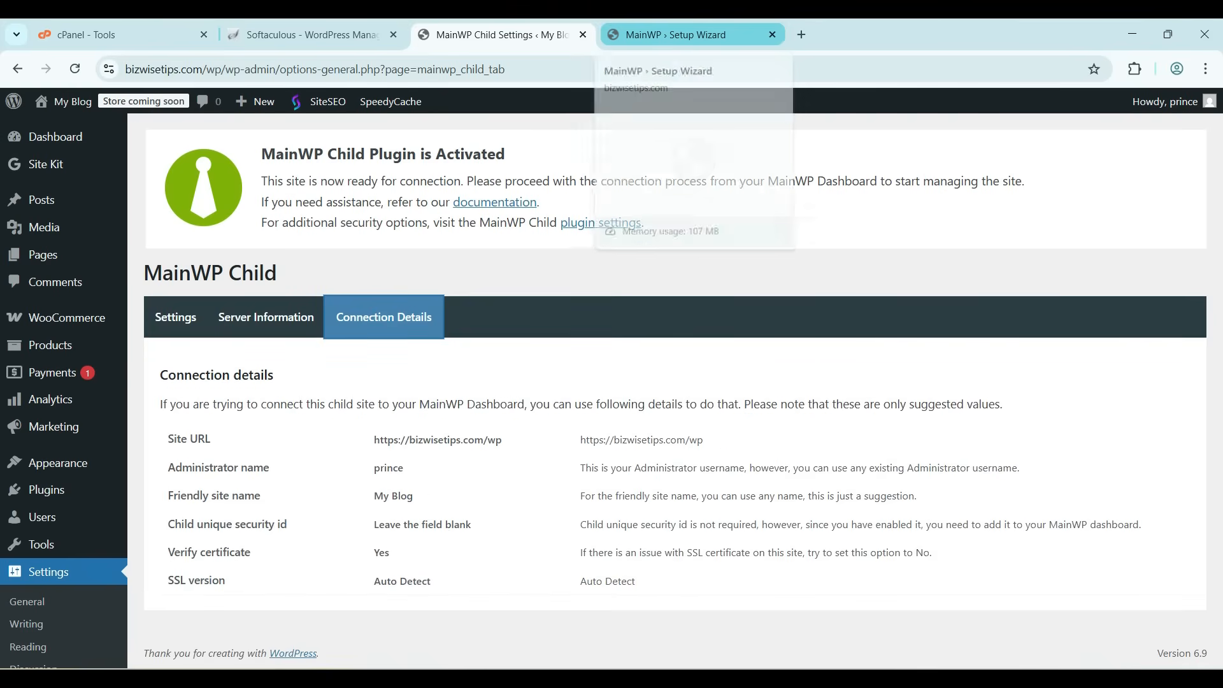
Return to the MainWP Setup Wizard tab, start the Quick Setup Wizard and continue past the introduction
left_click(675, 35)
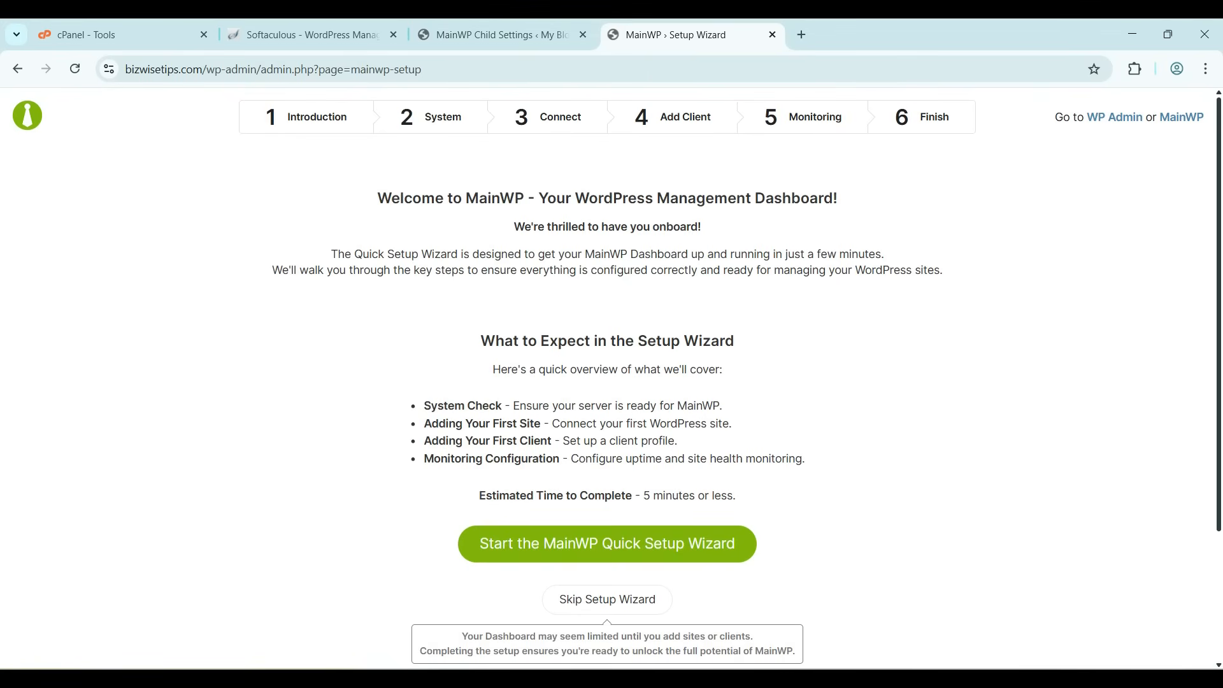
scroll(611, 376, "down", 3)
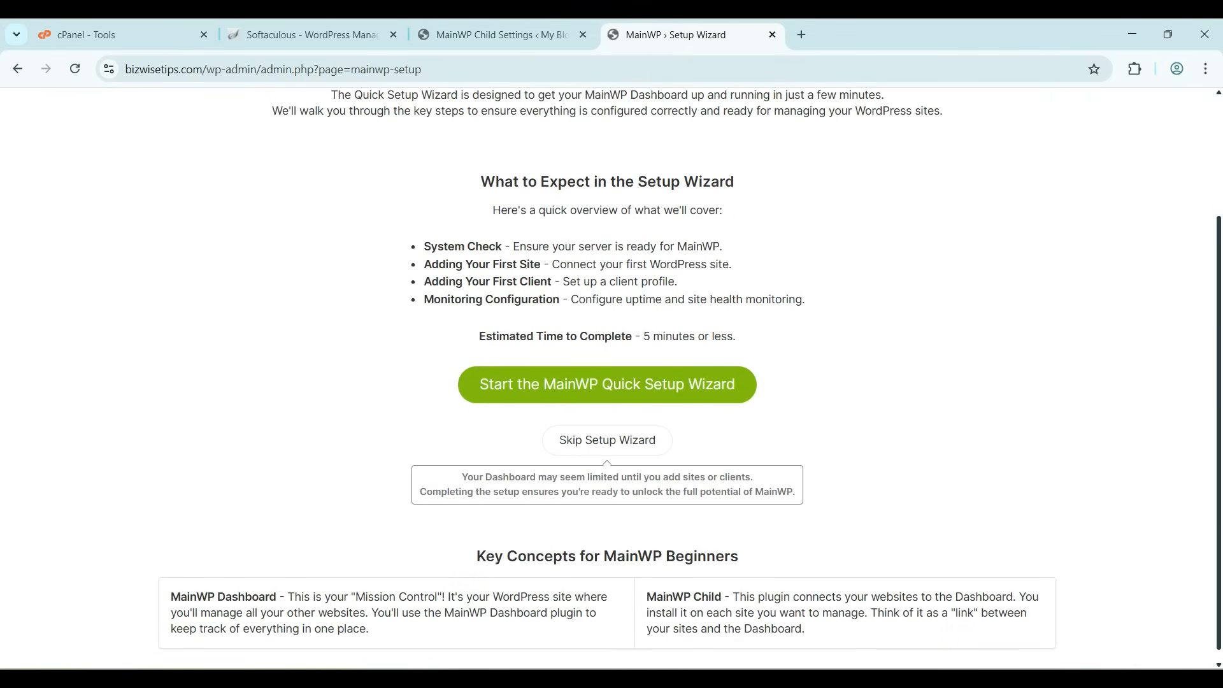
left_click(607, 384)
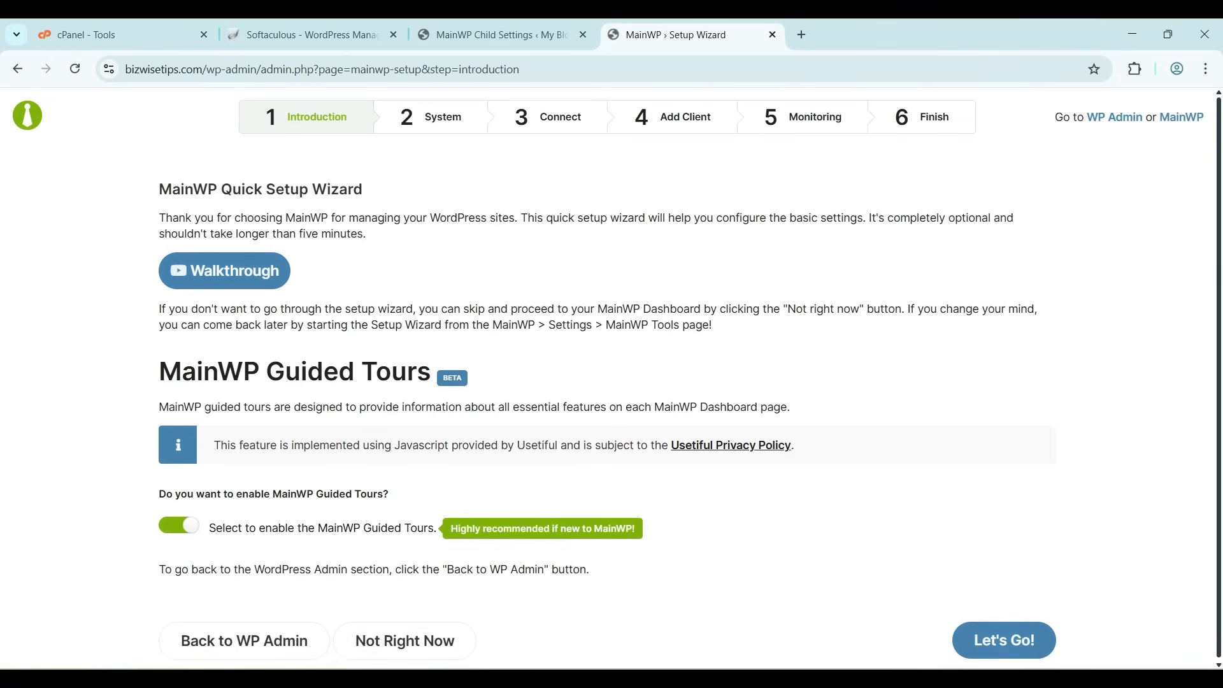
left_click(1003, 640)
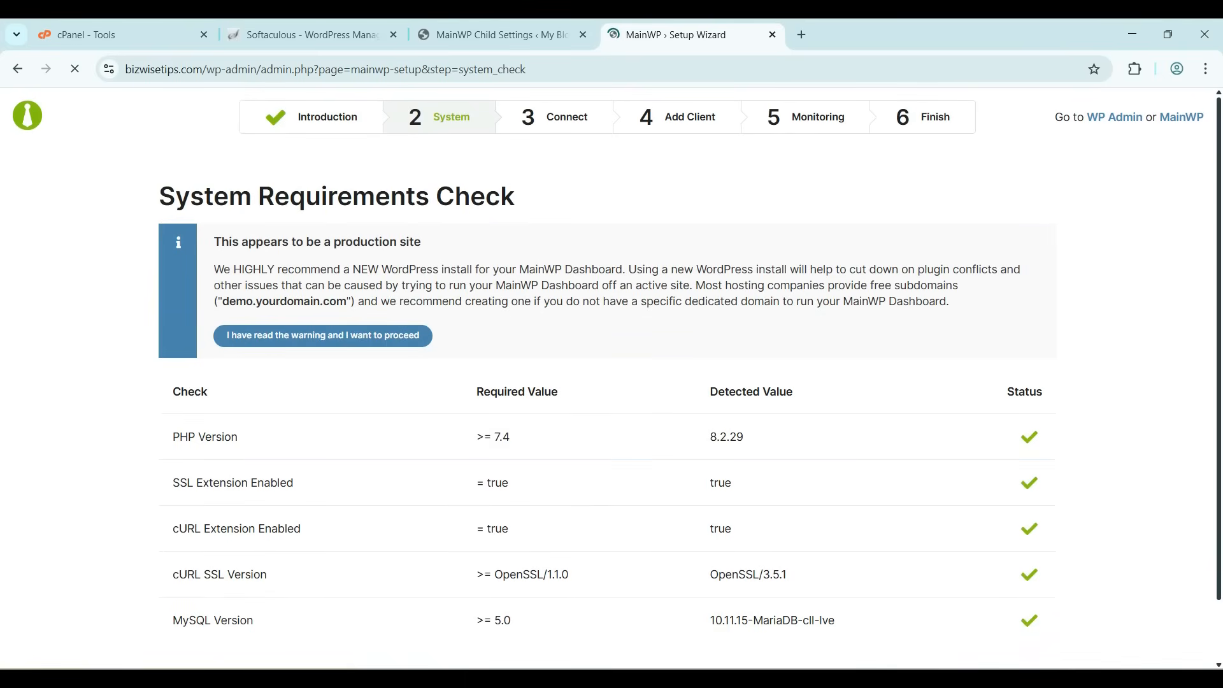
Continue past the system requirements check and choose to connect multiple sites
scroll(612, 382, "down", 1)
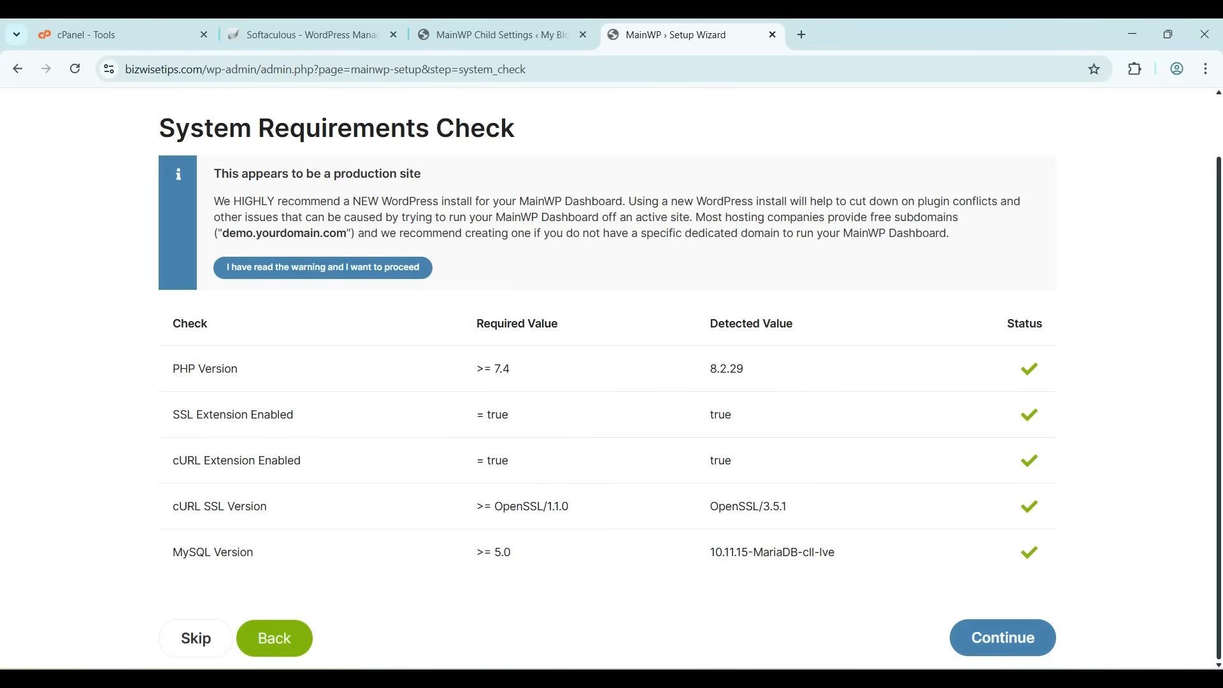
left_click(1003, 637)
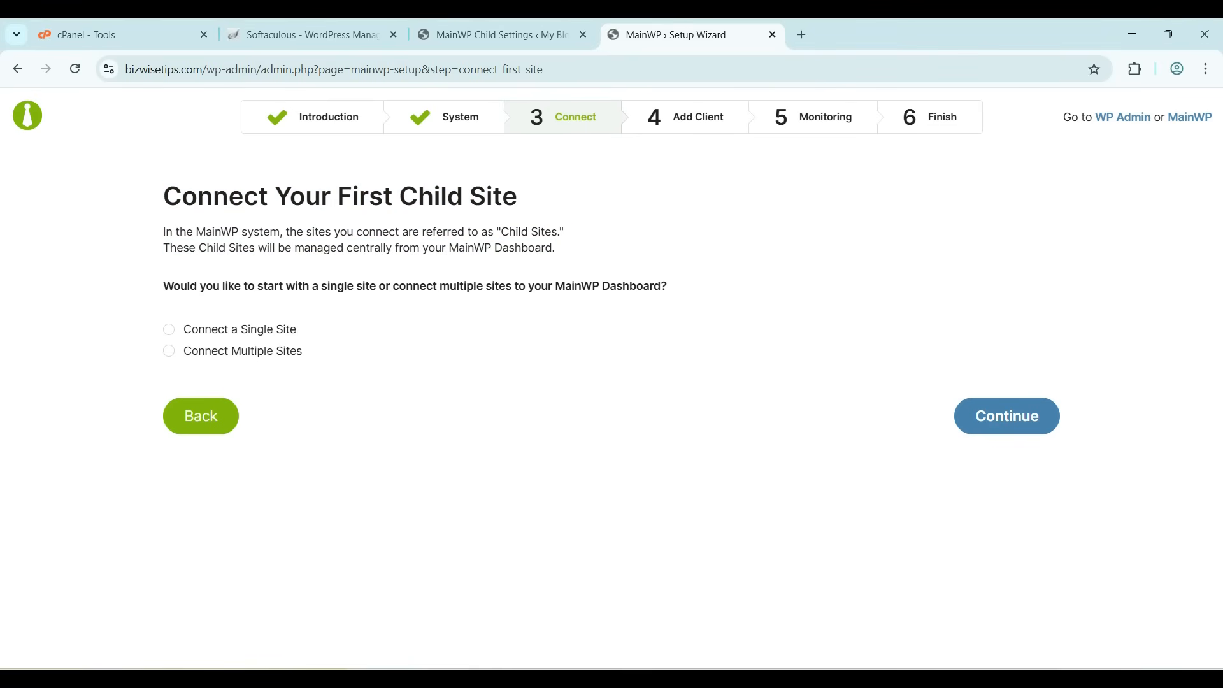
left_click(169, 329)
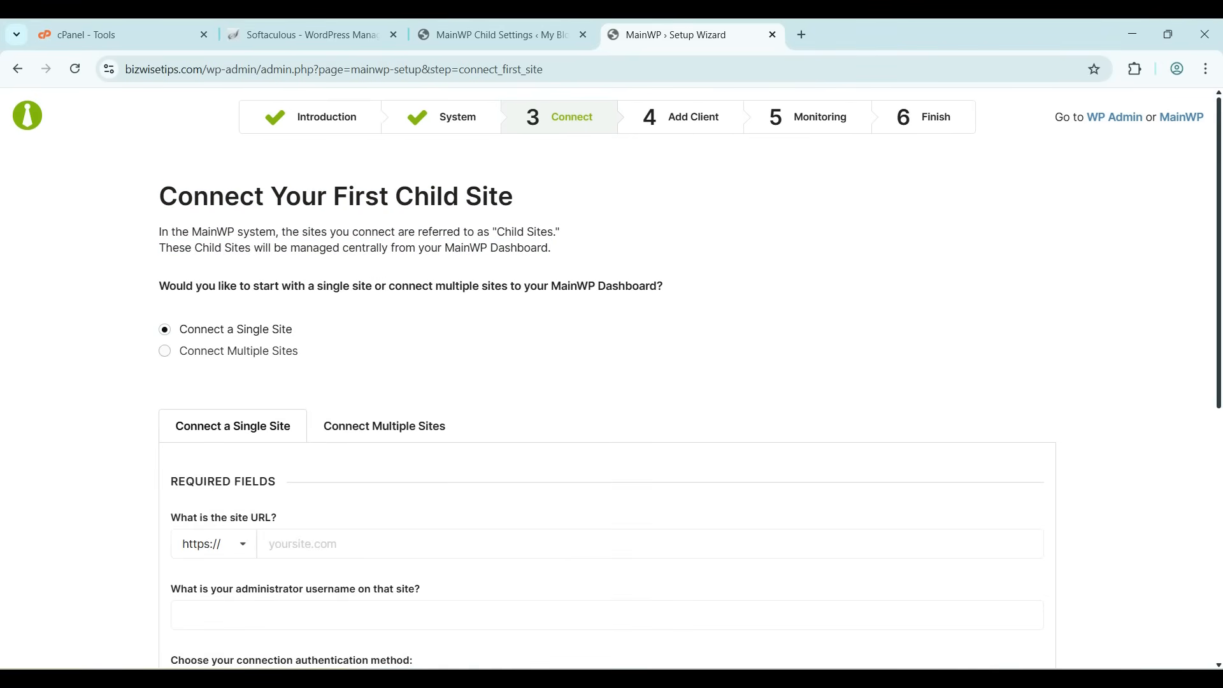
left_click(167, 351)
Copy the child site URL from the MainWP Child connection details and paste it into the first site row
scroll(607, 375, "down", 5)
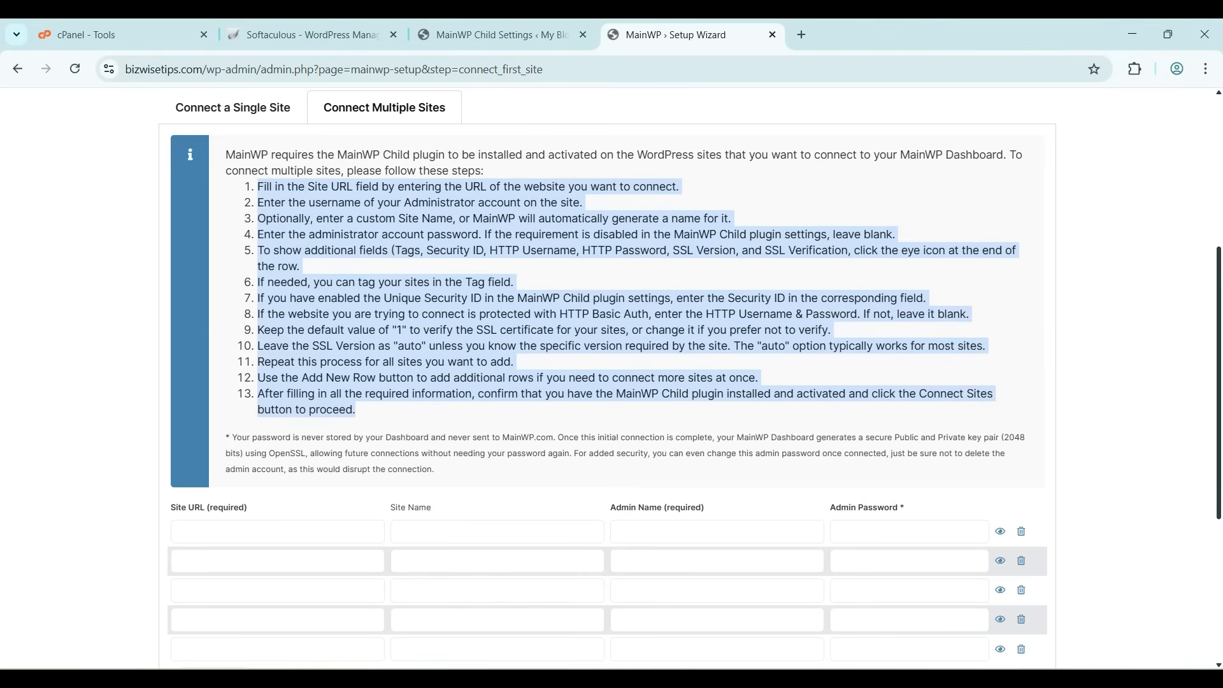
scroll(607, 378, "down", 1)
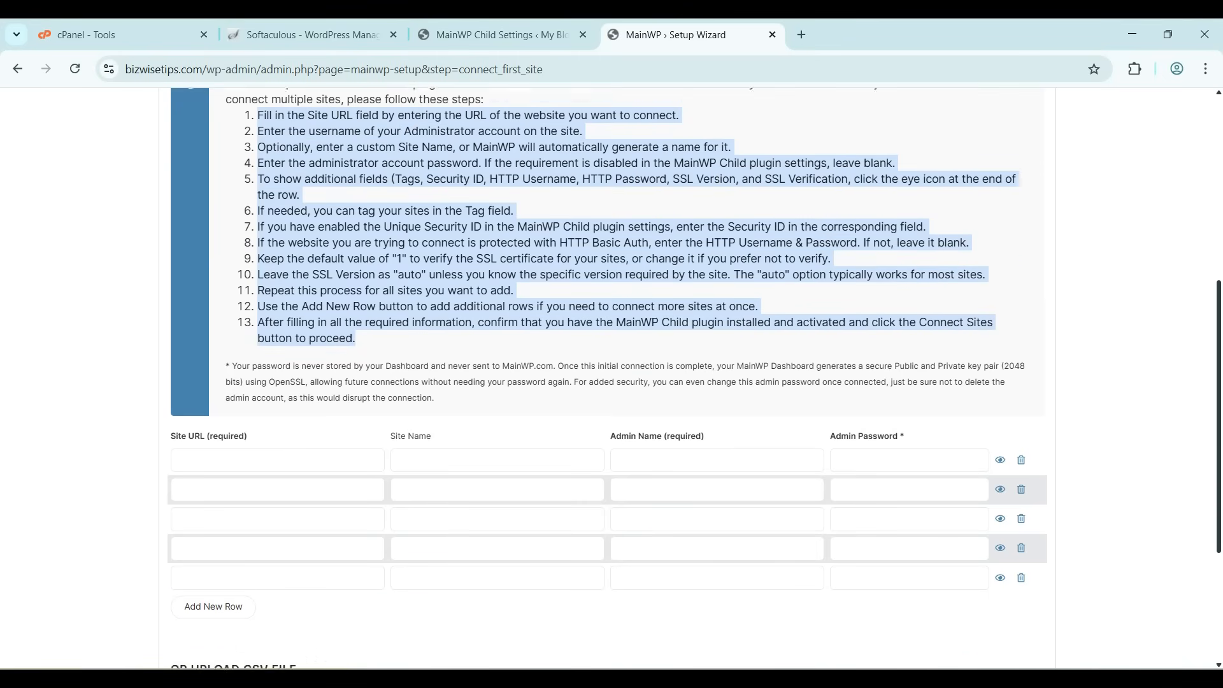
left_click(191, 450)
left_click(502, 35)
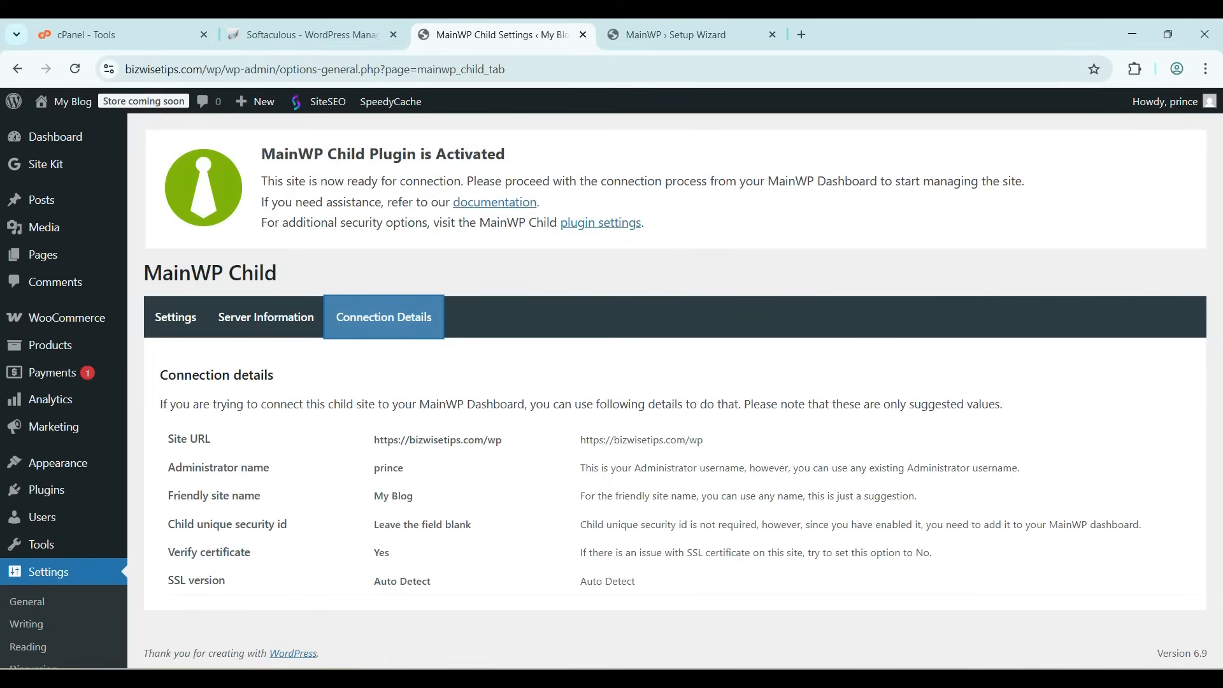
left_click_drag(504, 440, 373, 440)
key("ctrl+c")
left_click(675, 35)
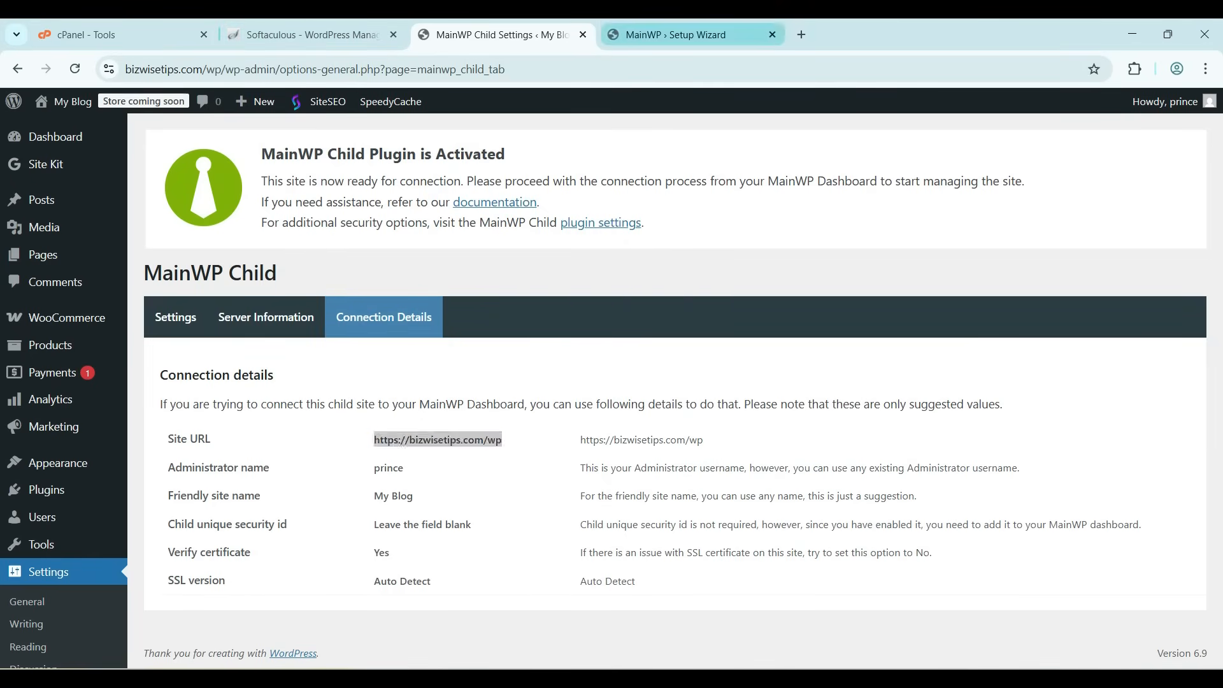
key("ctrl+v")
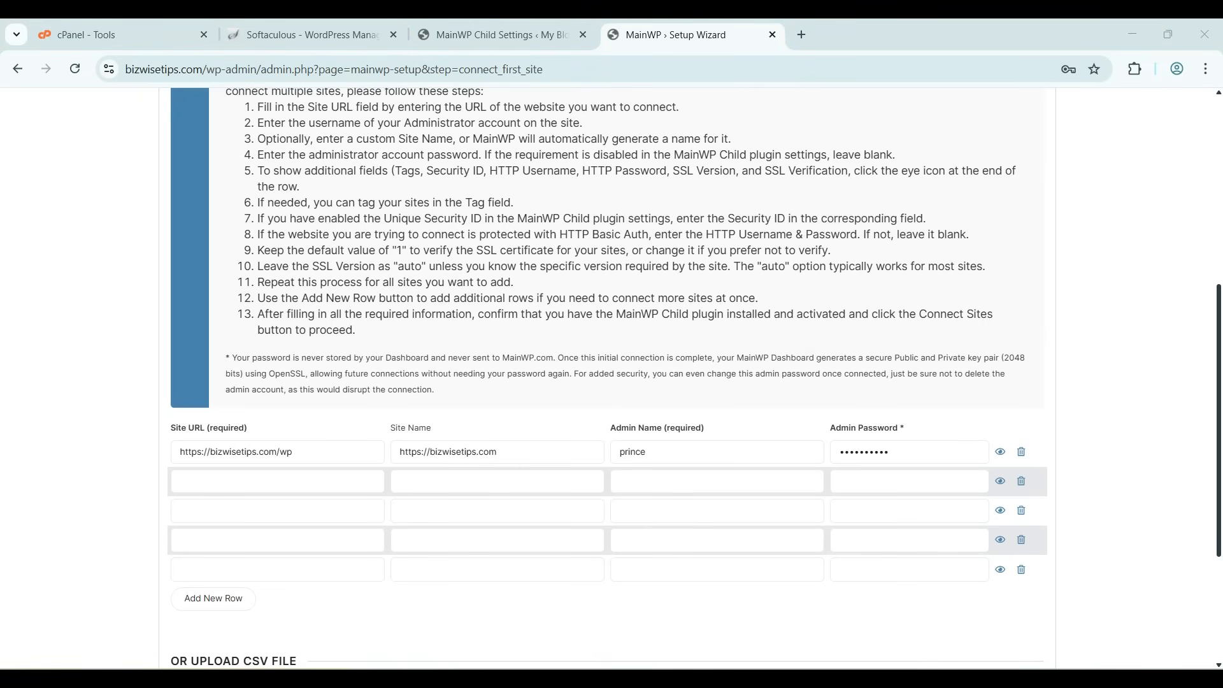
Show the first row's additional fields and download the sample CSV file
left_click(1000, 452)
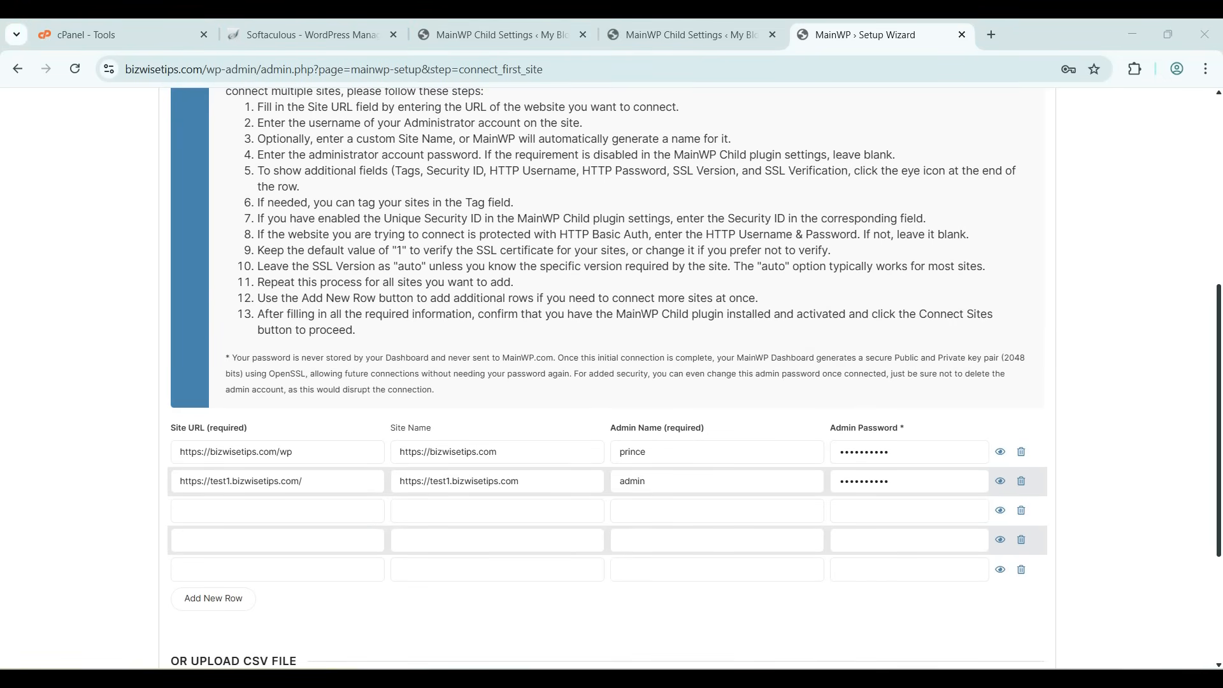
scroll(608, 383, "down", 3)
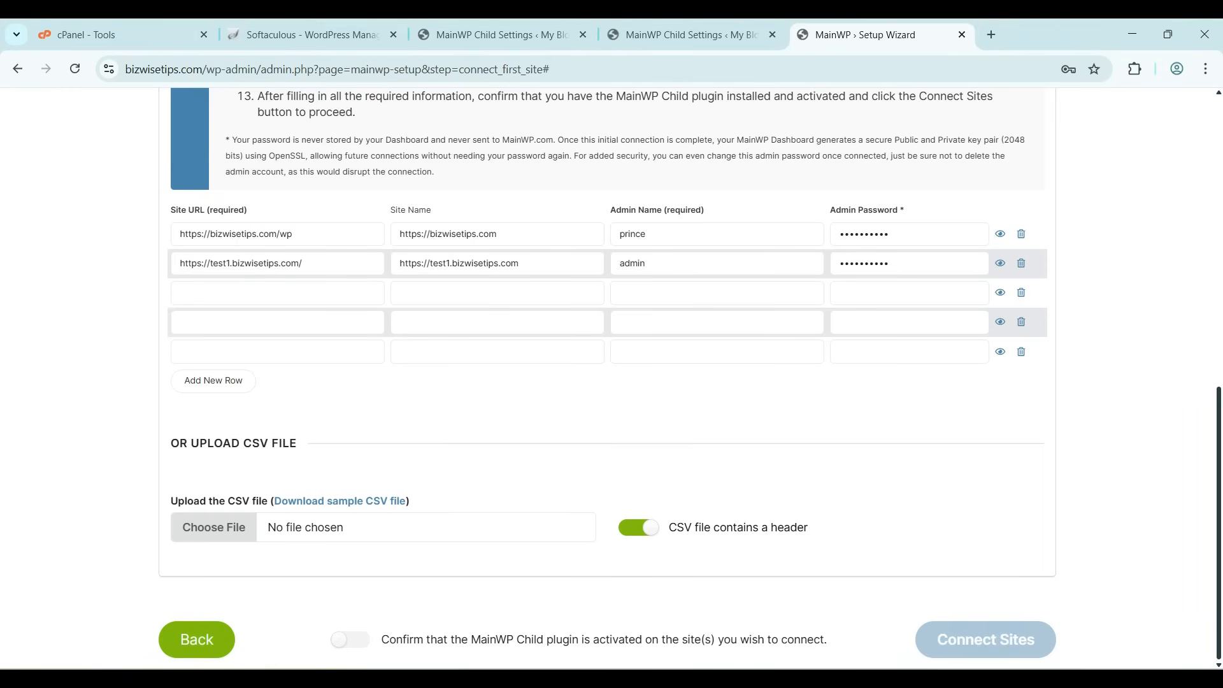
left_click(340, 502)
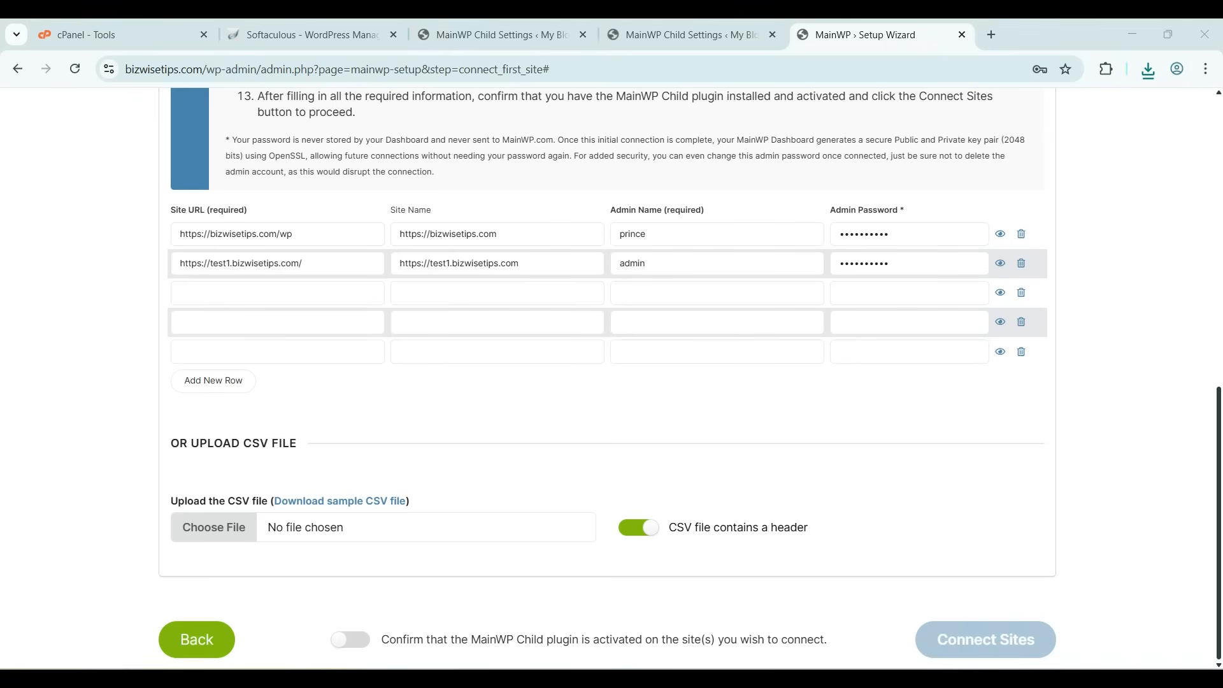
Confirm the MainWP Child plugin is activated, try to connect the listed sites, and save the browser password
left_click(350, 640)
left_click(350, 640)
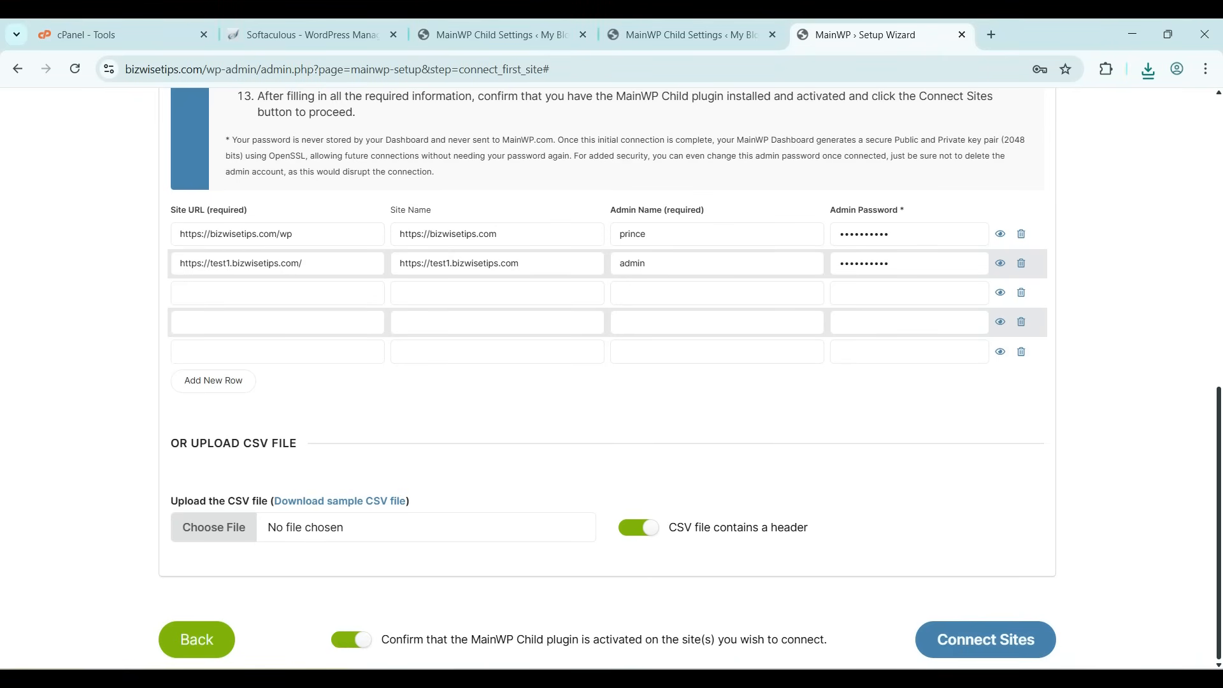
left_click(986, 639)
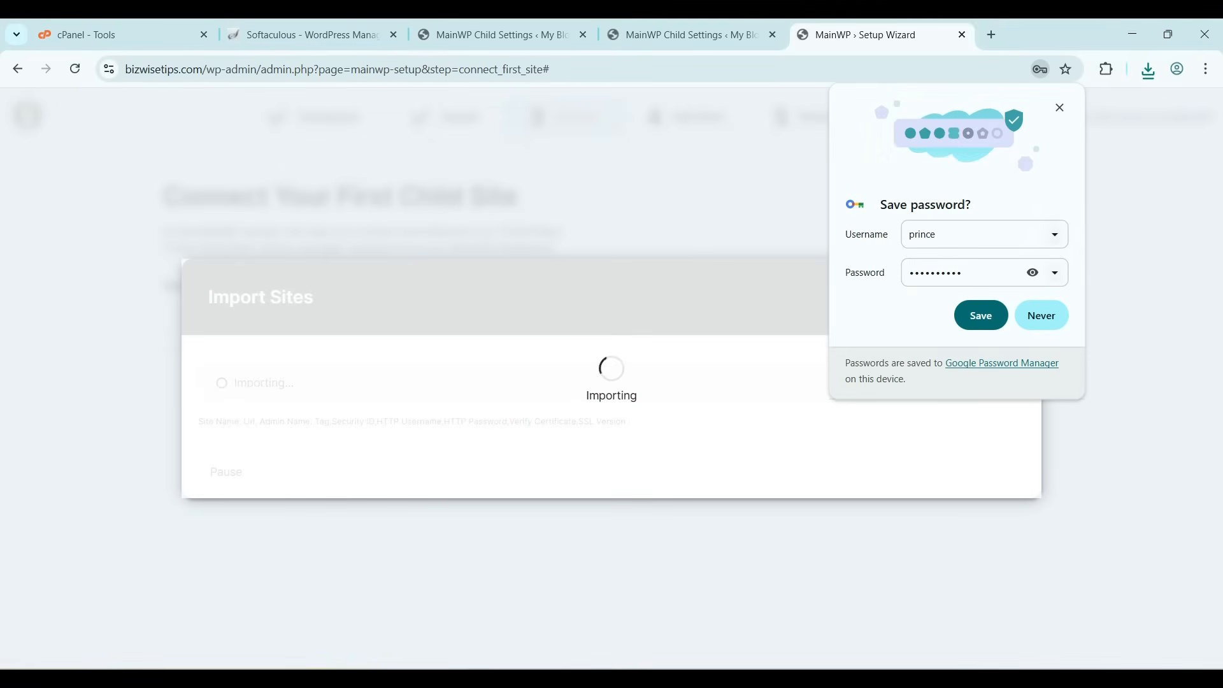
left_click(981, 315)
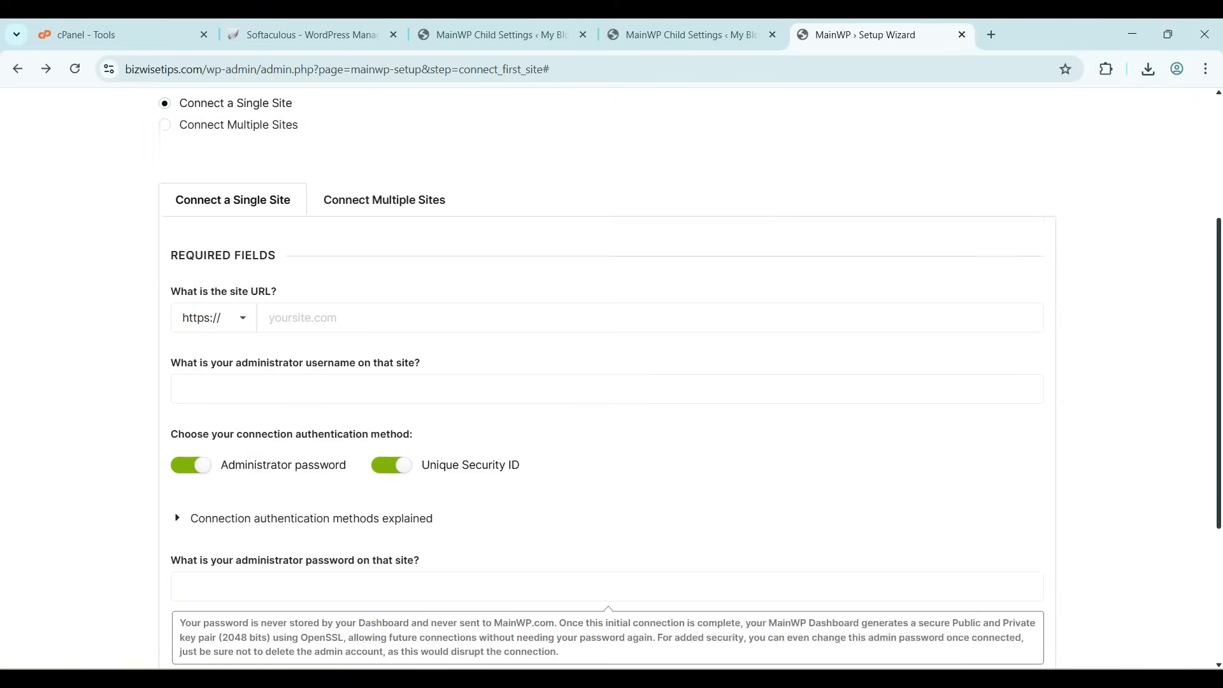
Enter the site URL bizwisetips.com/wp and the administrator username in the single-site connection form
scroll(611, 382, "down", 3)
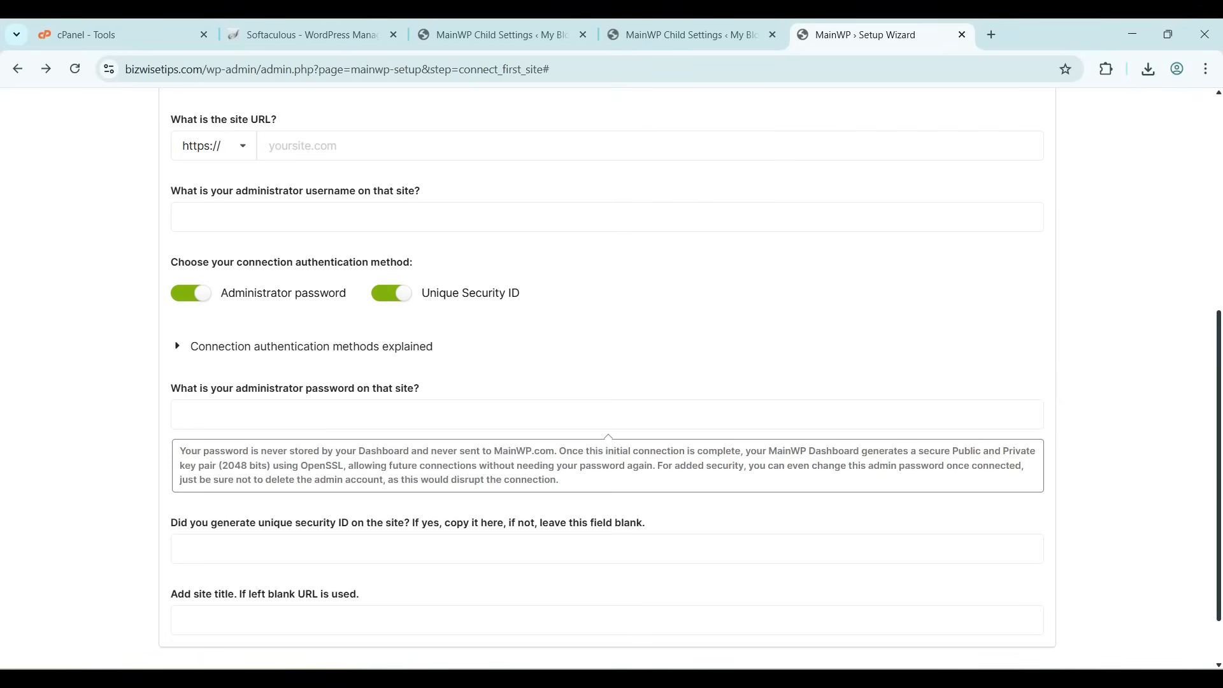
type("bizwisetips.com/wp")
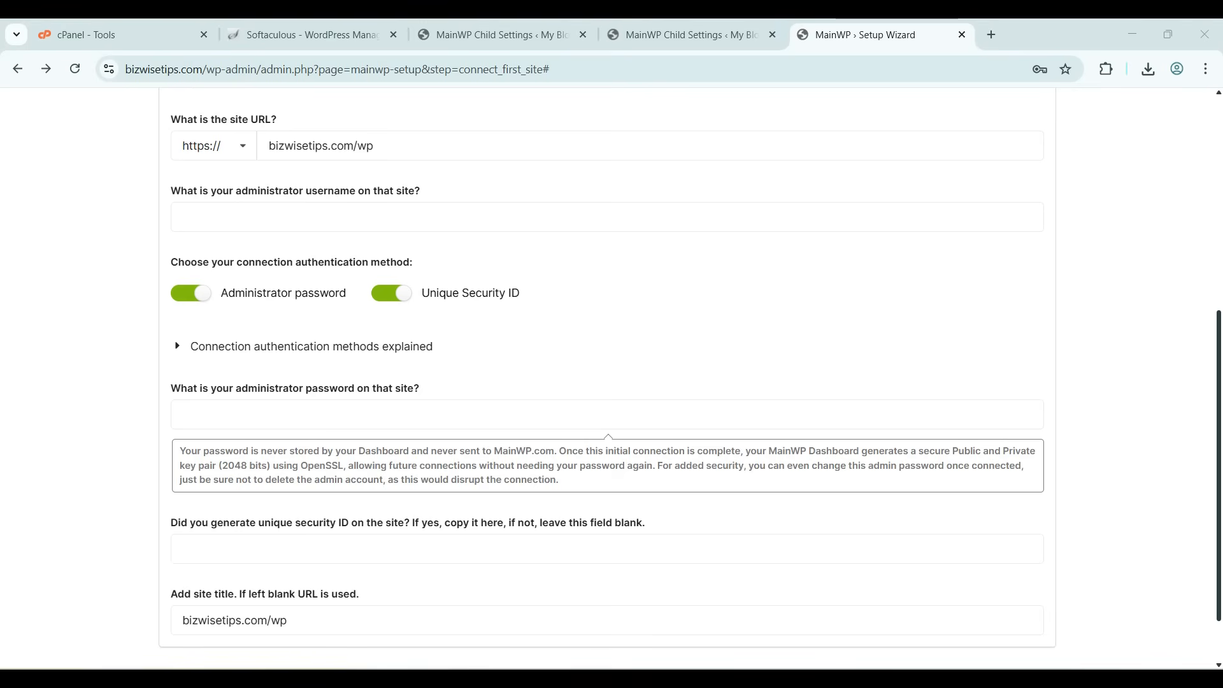
key("Tab")
type("prince")
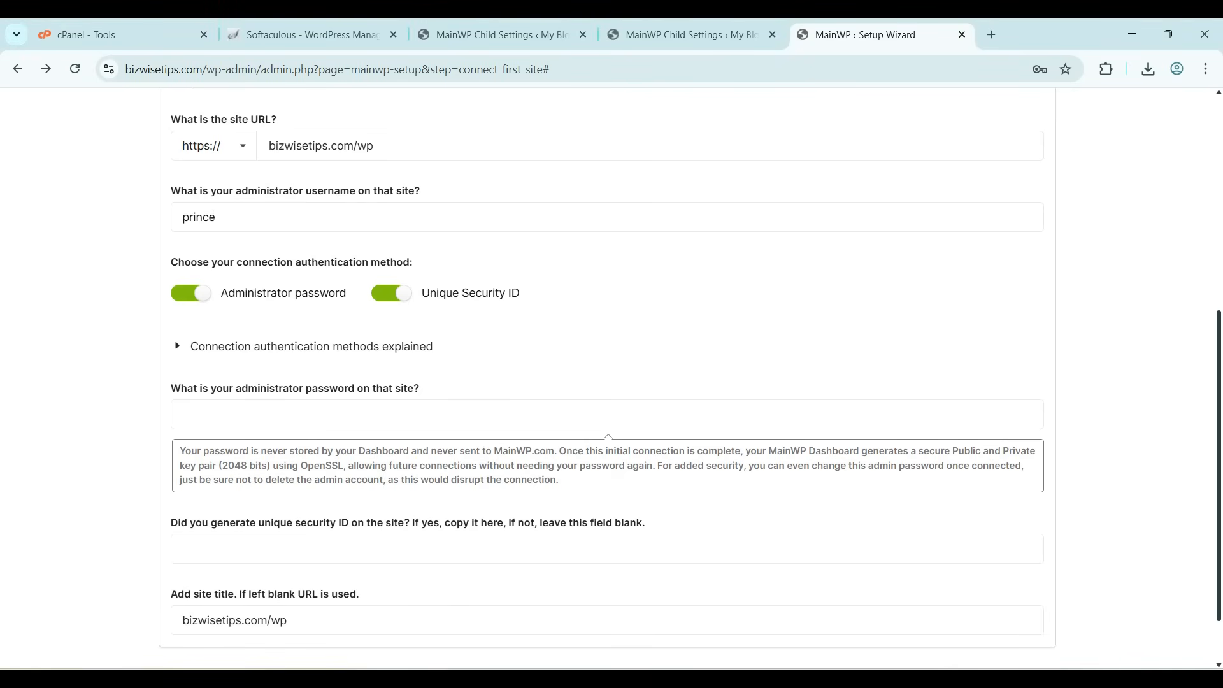
Leave the unique security ID blank, confirm the MainWP Child plugin is activated, and connect the site
left_click(311, 347)
left_click(311, 347)
scroll(607, 382, "down", 1)
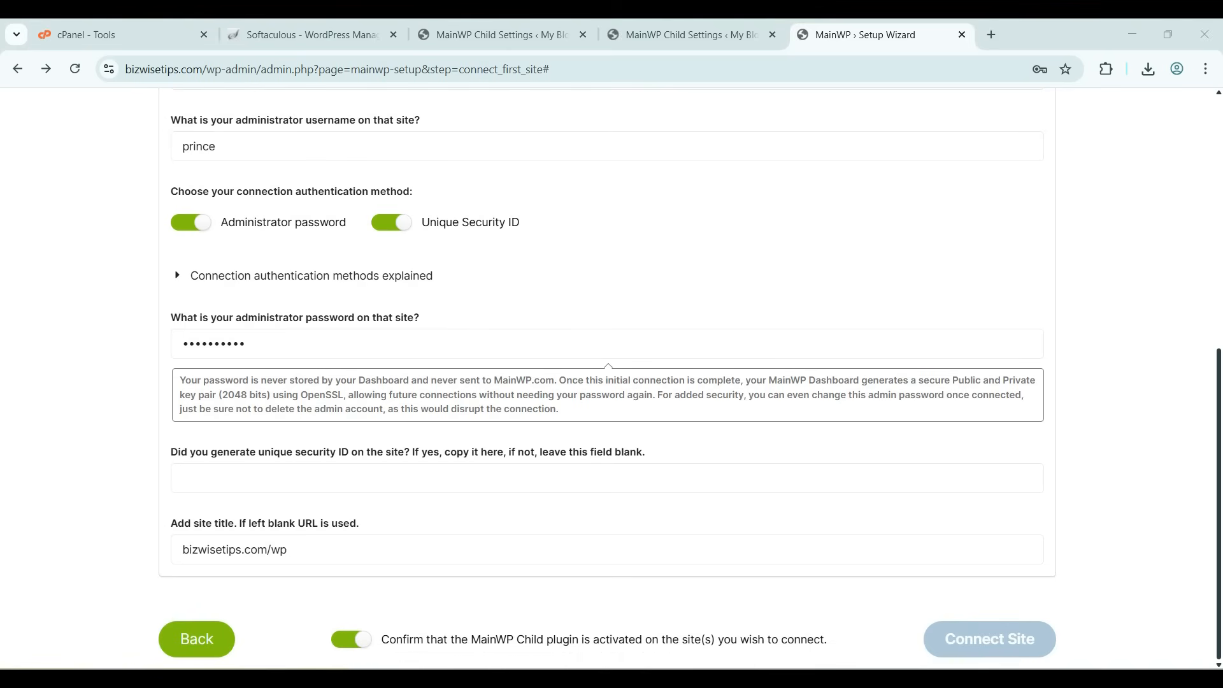
left_click_drag(171, 452, 236, 453)
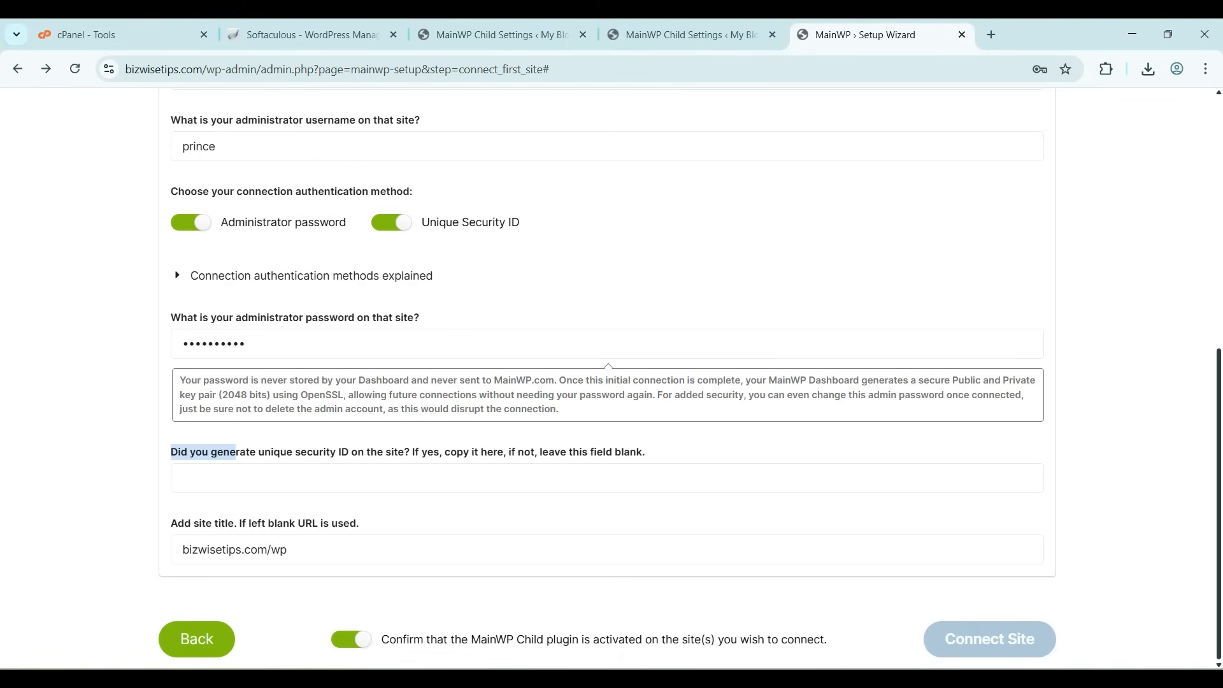
triple_click(336, 452)
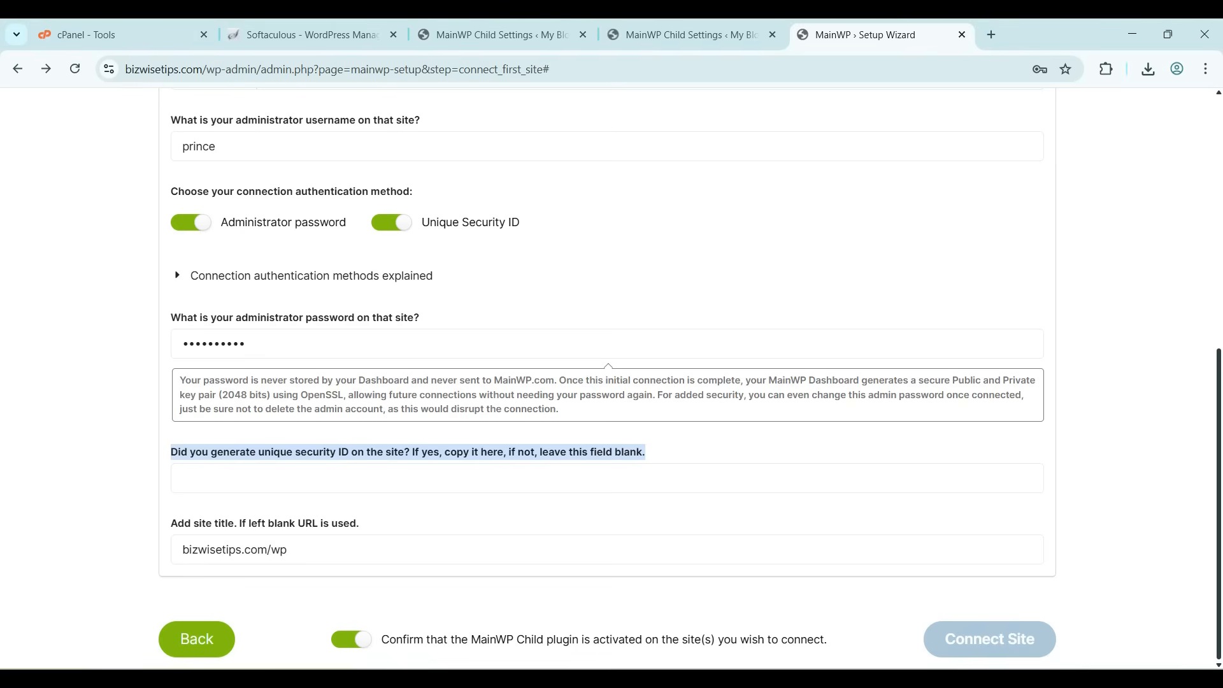
left_click(183, 478)
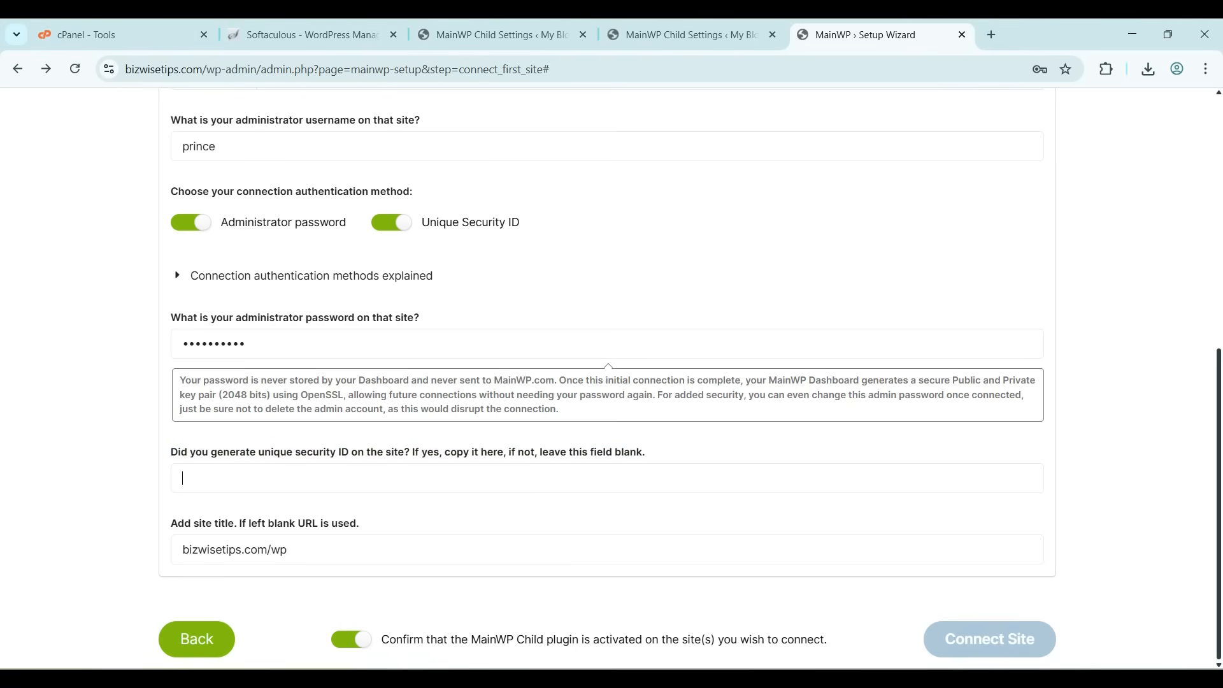
left_click(352, 639)
left_click(351, 640)
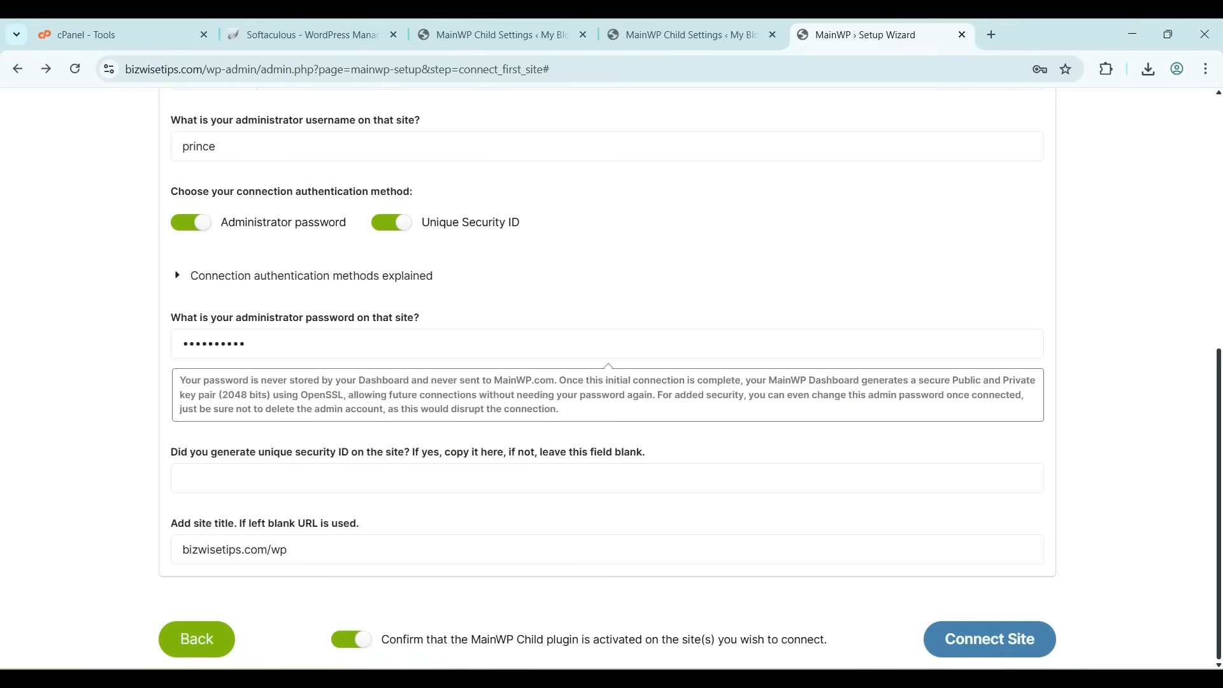
left_click(989, 639)
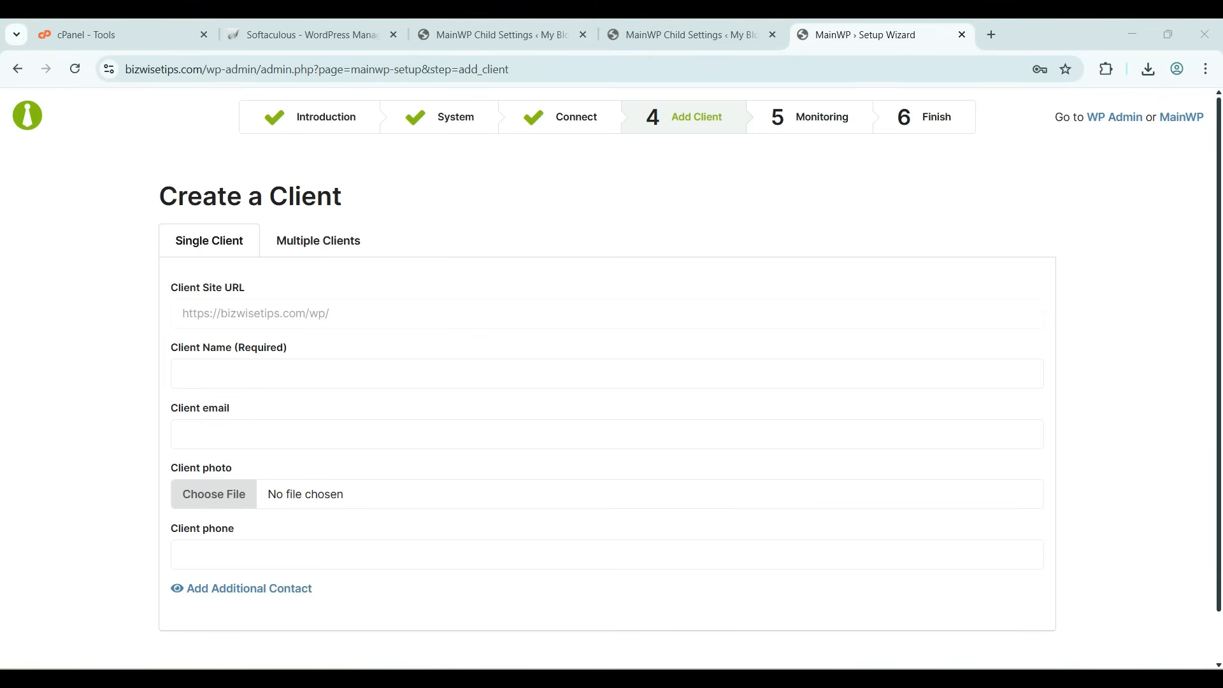
left_click(318, 240)
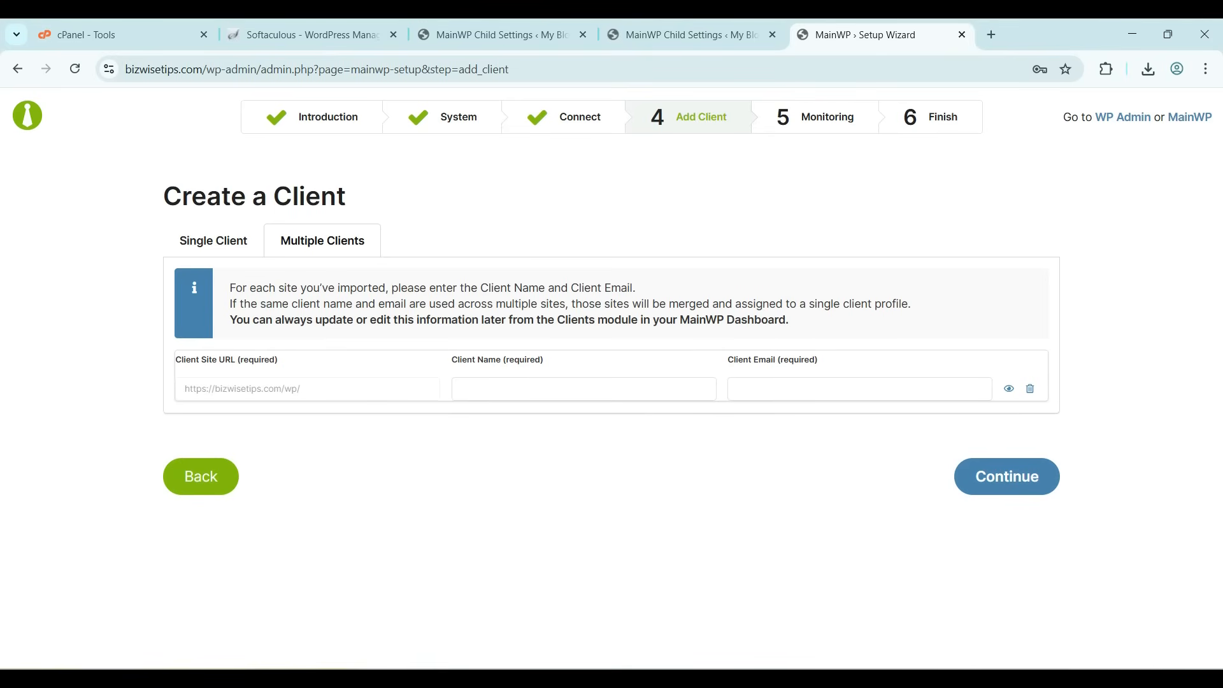
left_click(461, 388)
left_click(737, 389)
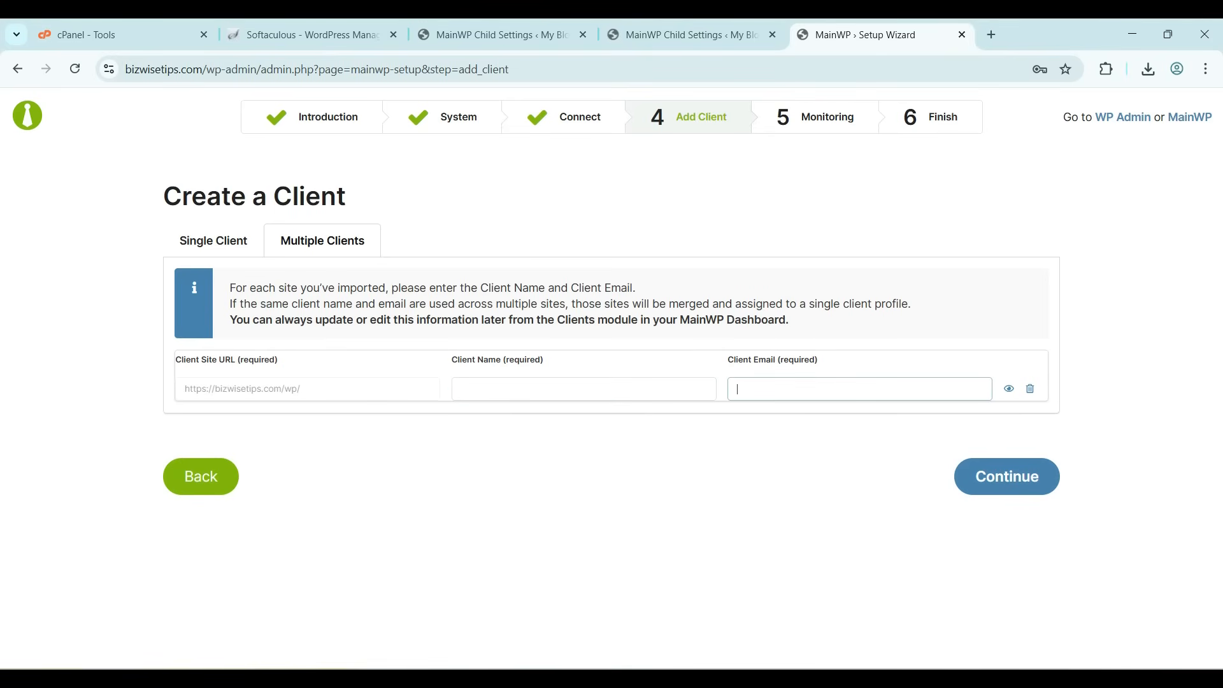
left_click(214, 241)
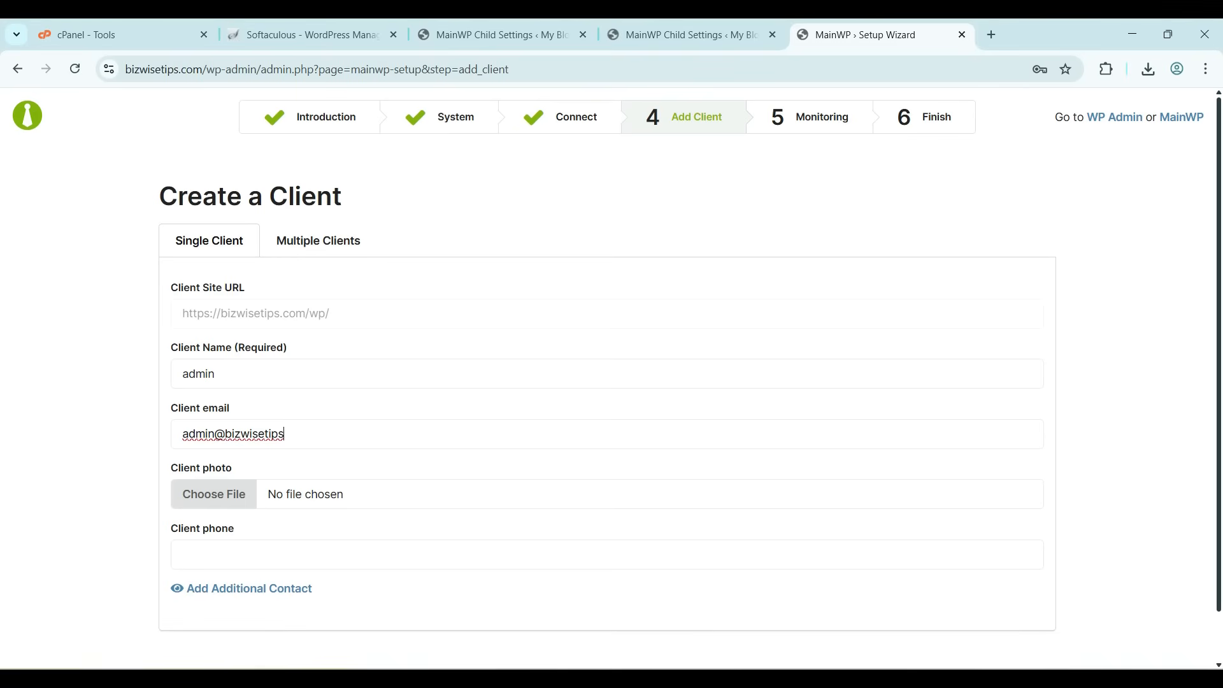
Complete the client's e-mail address, enter the client's phone number, and add the client
type(".com")
key("Tab")
key("Tab")
type("00000000")
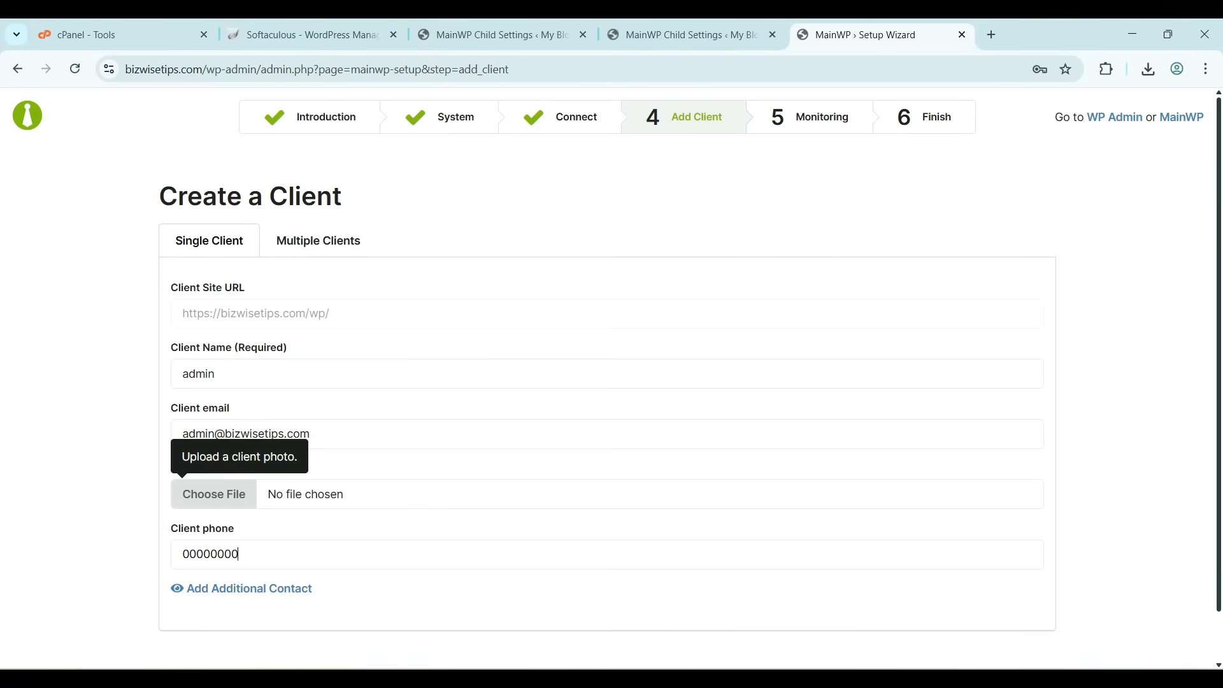
type("00")
scroll(611, 379, "down", 1)
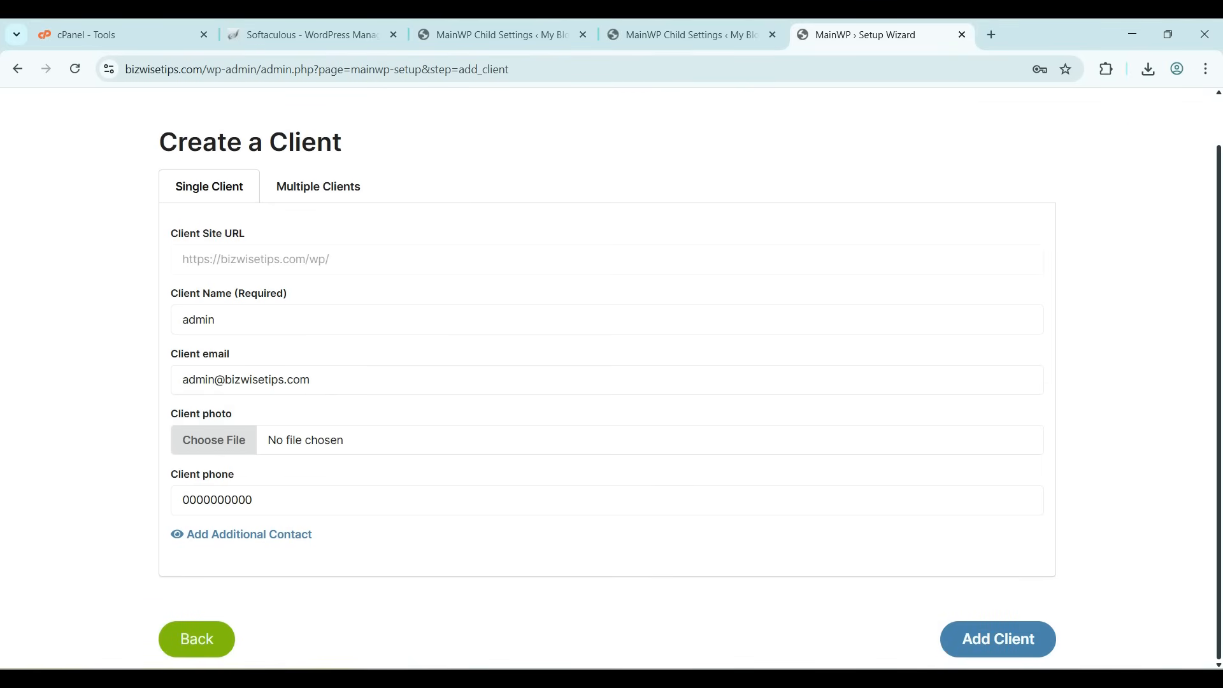
key("Return")
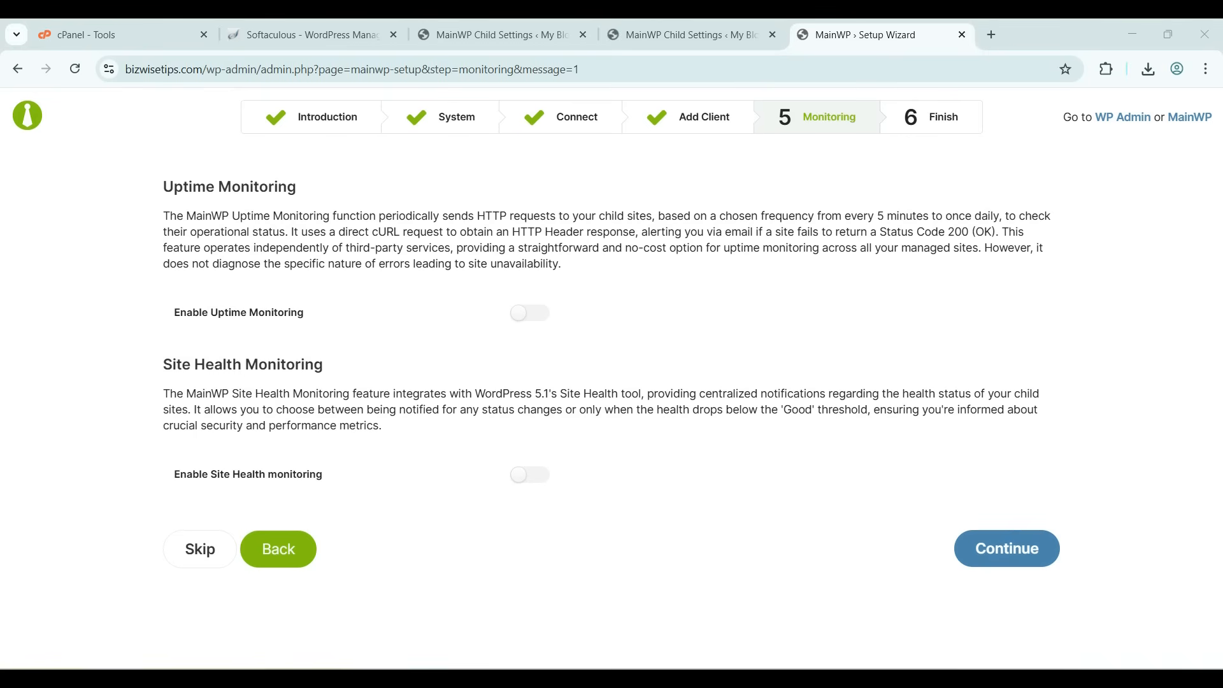
left_click_drag(378, 216, 461, 215)
left_click(491, 216)
left_click_drag(163, 187, 297, 186)
left_click(305, 187)
triple_click(303, 216)
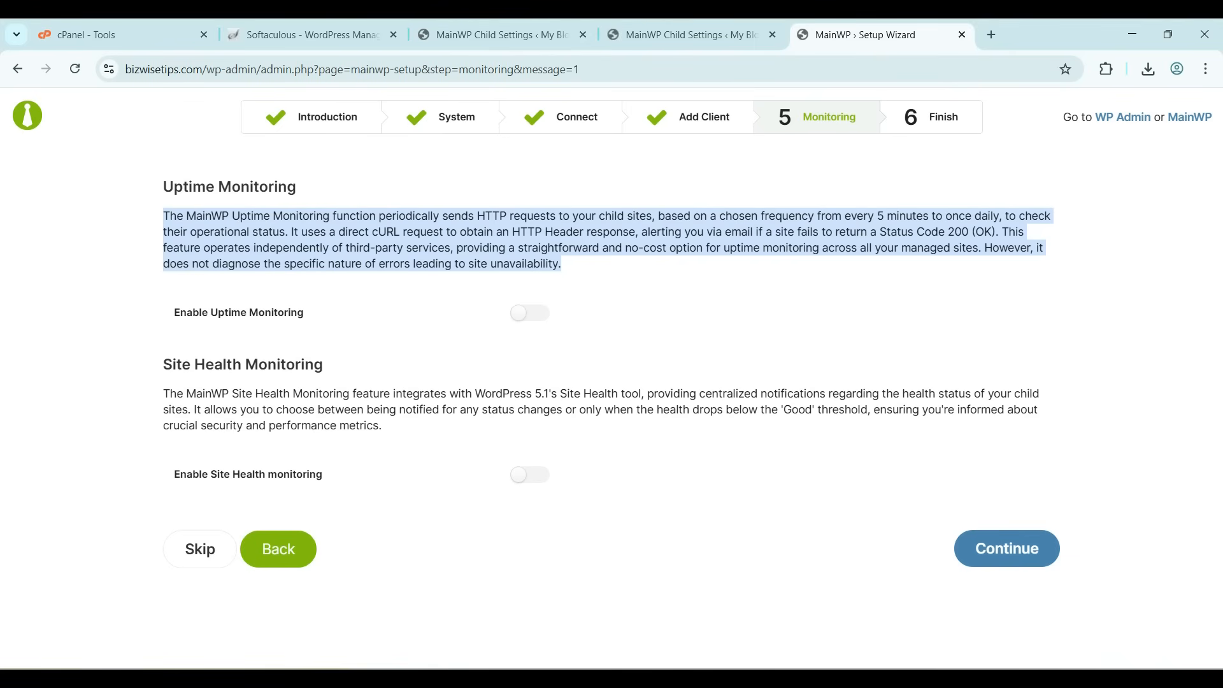
left_click(529, 312)
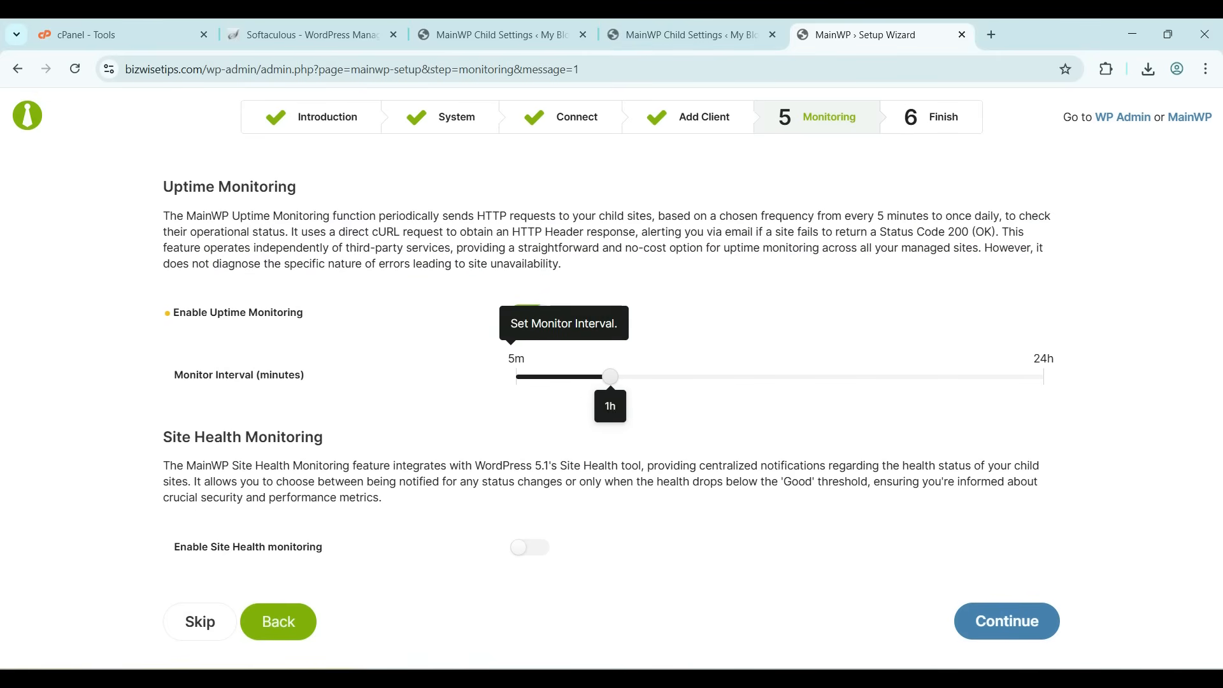
left_click_drag(609, 376, 554, 377)
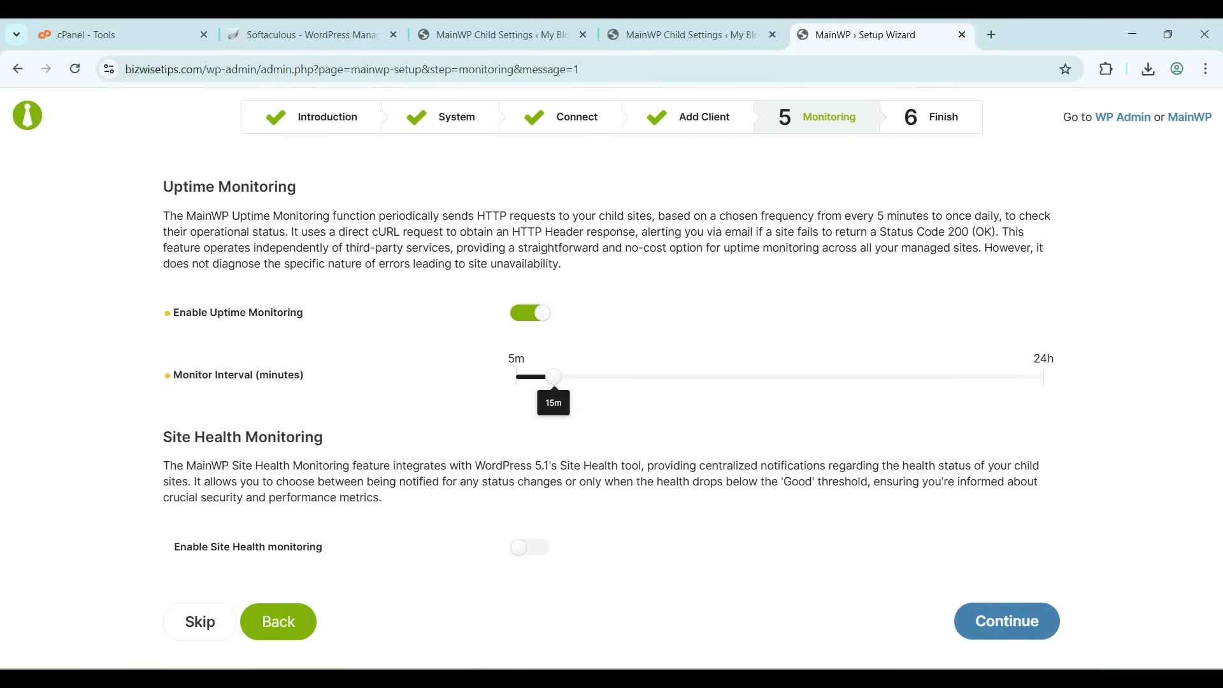
left_click(529, 313)
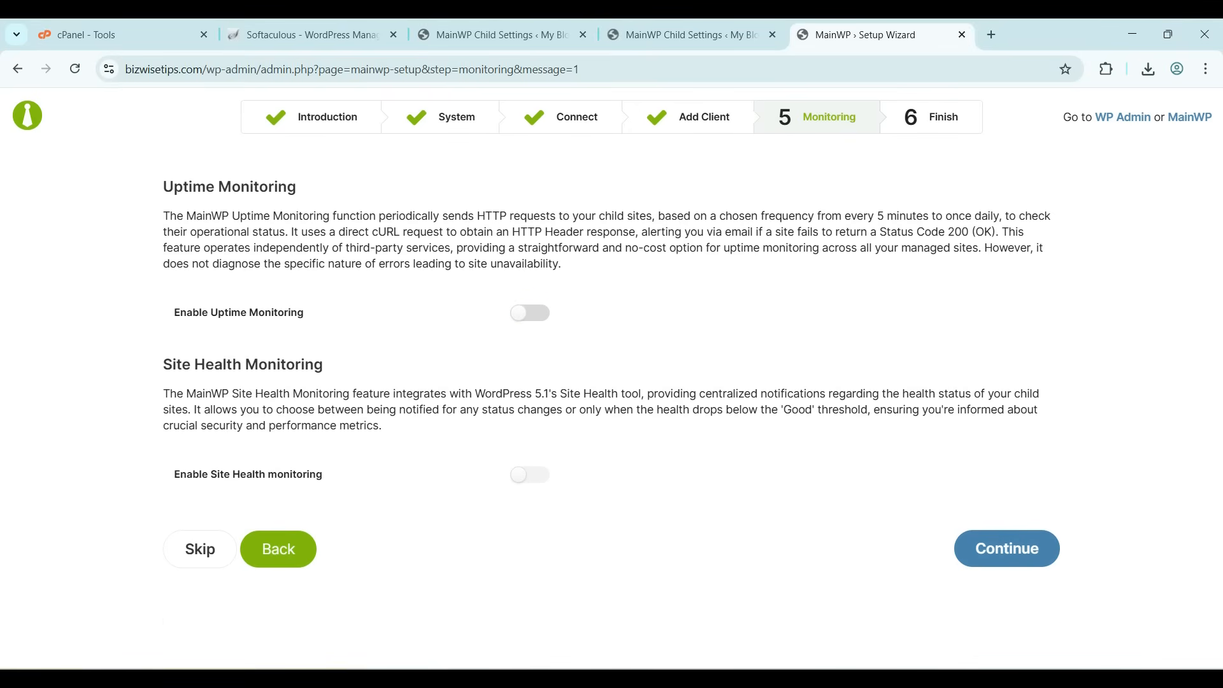
Leave uptime and site health monitoring disabled and continue to the finish step
mouse_move(163, 393)
left_mouse_down()
mouse_move(388, 409)
mouse_move(586, 409)
mouse_move(622, 394)
mouse_move(635, 409)
mouse_move(382, 425)
left_mouse_up()
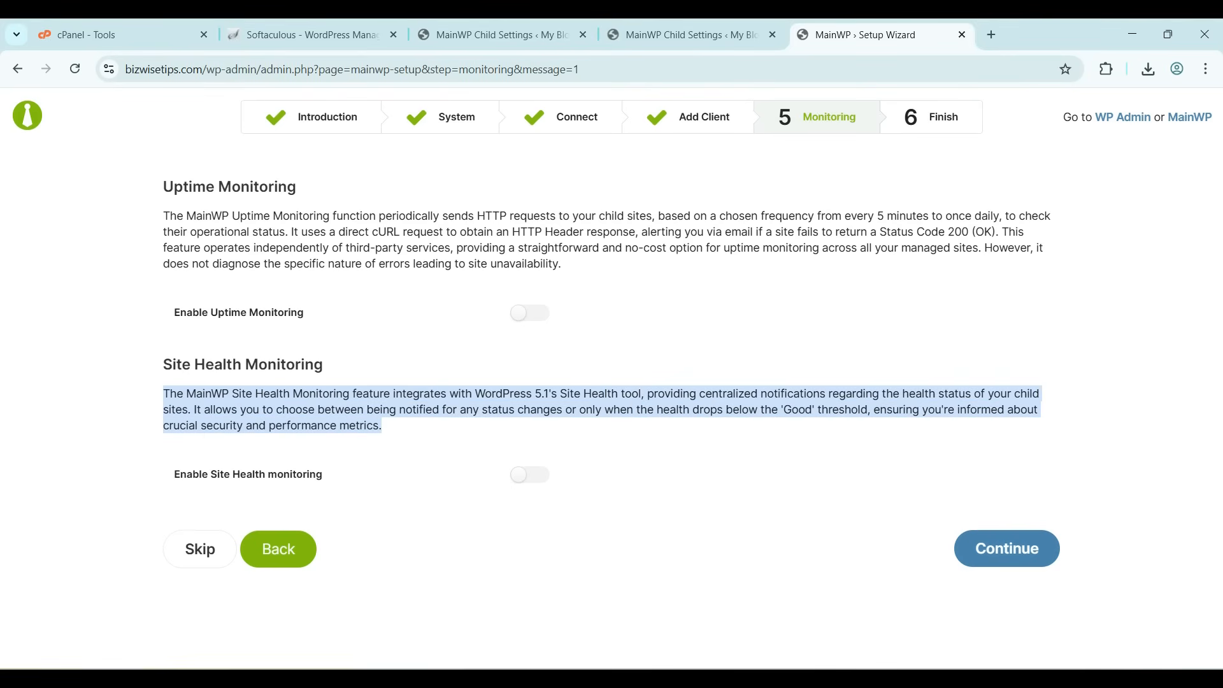
left_click(627, 439)
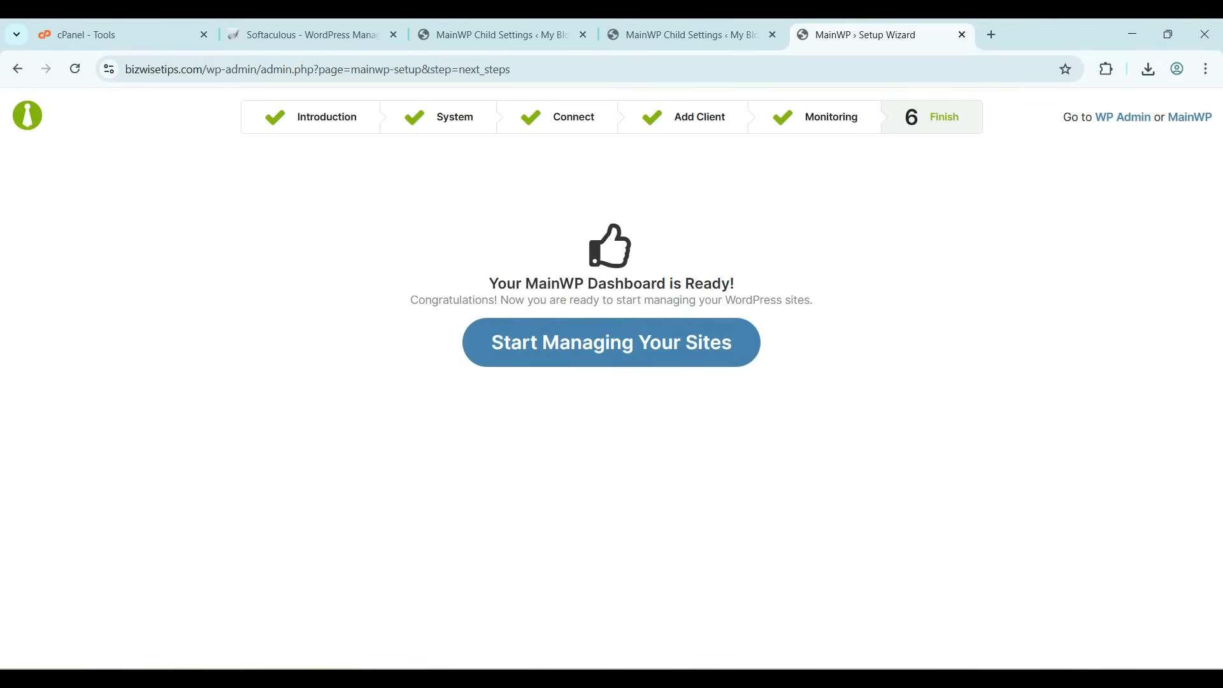
Finish the setup wizard and start managing the sites
left_click_drag(489, 283, 734, 283)
left_click(611, 342)
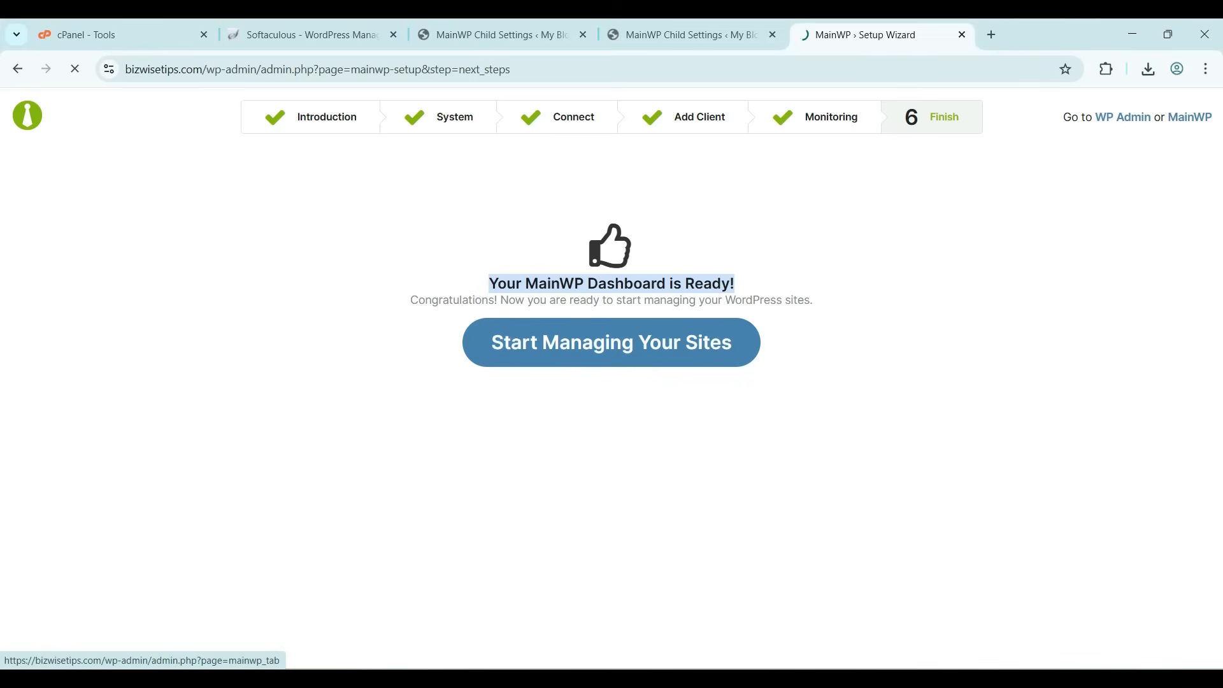